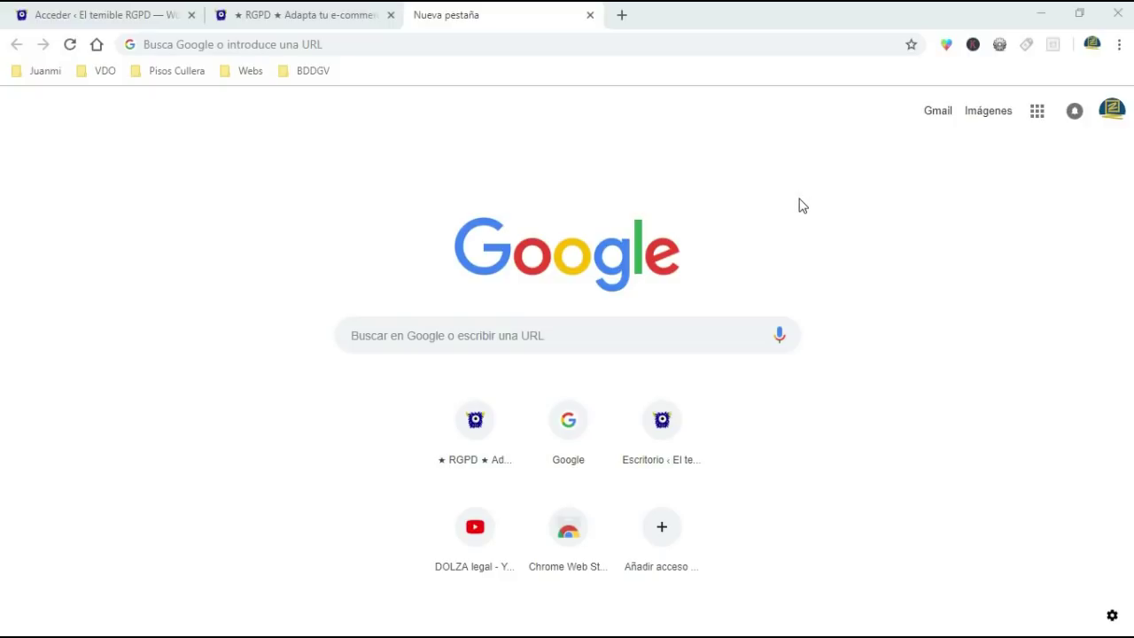
Load the Google home page and open the browser's settings.
{"action": "left_click", "coordinate": [485, 20]}
{"action": "left_click", "coordinate": [97, 44]}
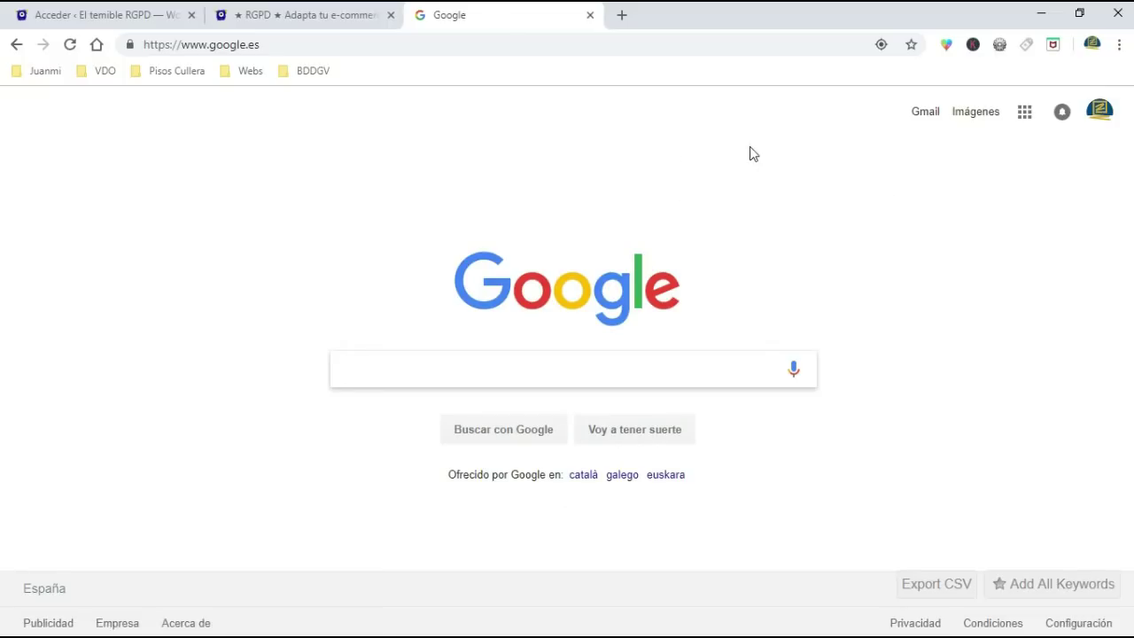
{"action": "left_click", "coordinate": [1119, 46]}
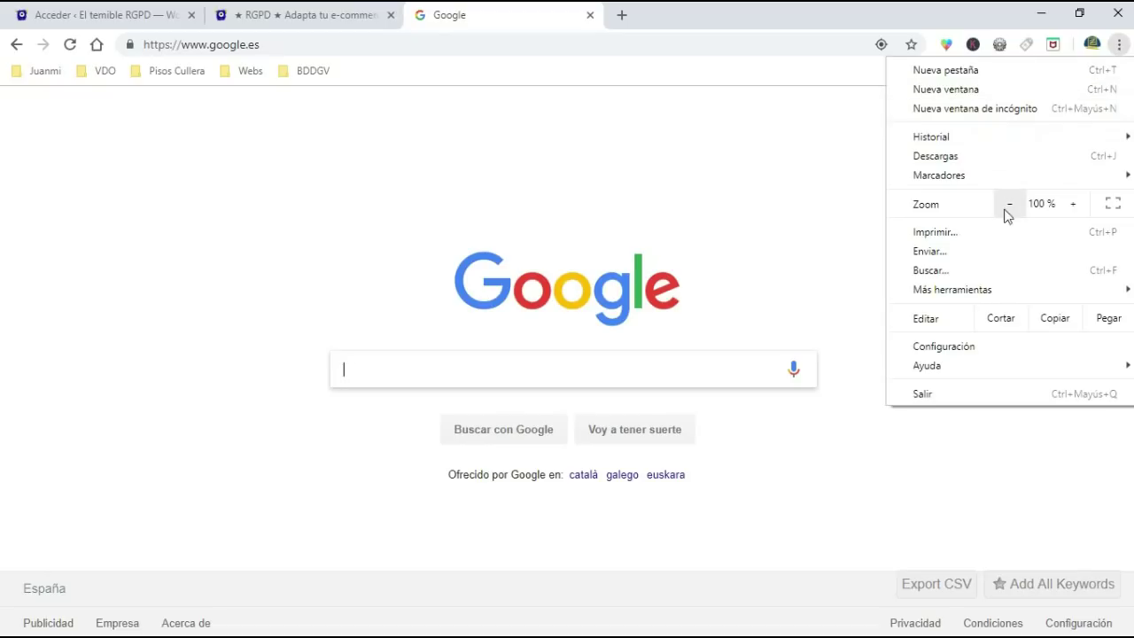
{"action": "left_click", "coordinate": [972, 349]}
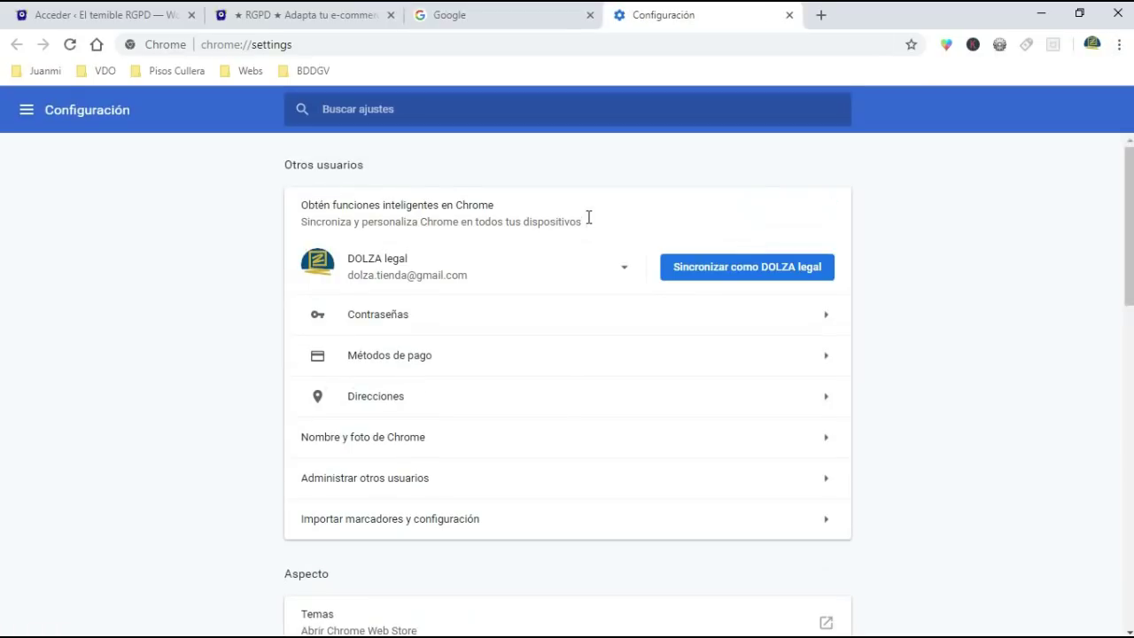
Expand the advanced settings and open Configuración de contenido under Privacidad y seguridad.
{"action": "scroll", "coordinate": [589, 221], "scroll_direction": "down", "scroll_amount": 4}
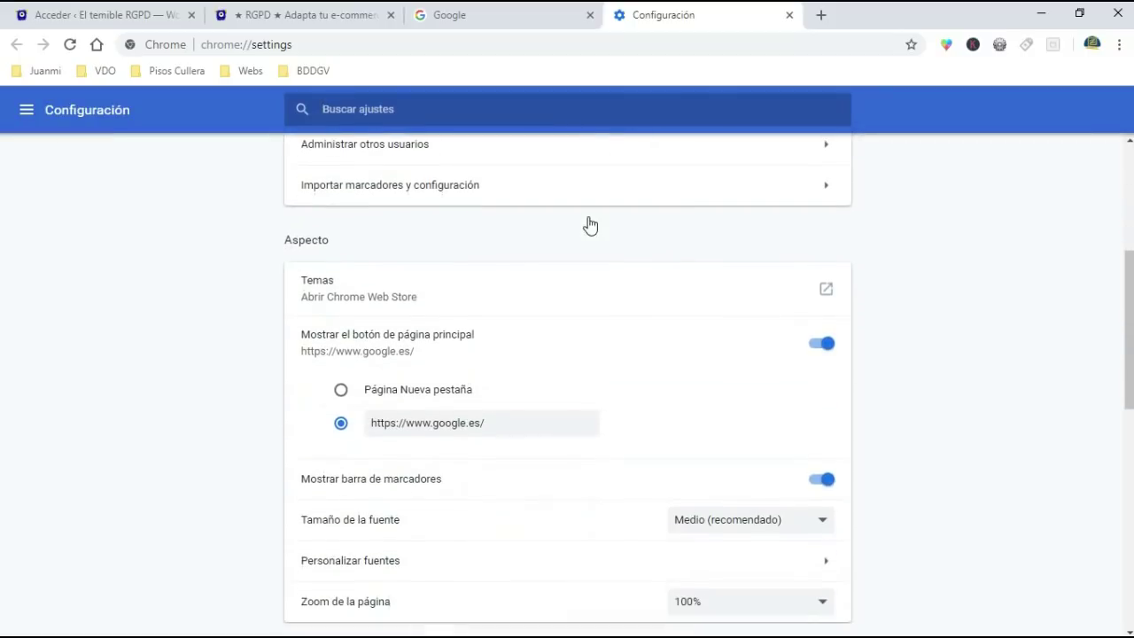
{"action": "scroll", "coordinate": [589, 223], "scroll_direction": "down", "scroll_amount": 8}
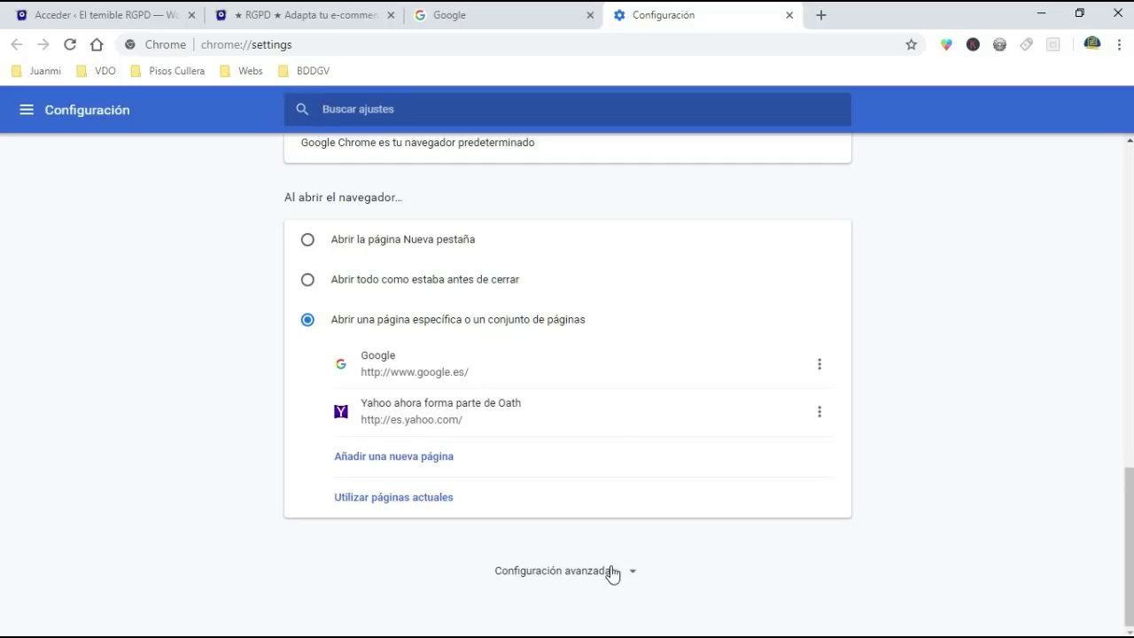
{"action": "left_click", "coordinate": [610, 572]}
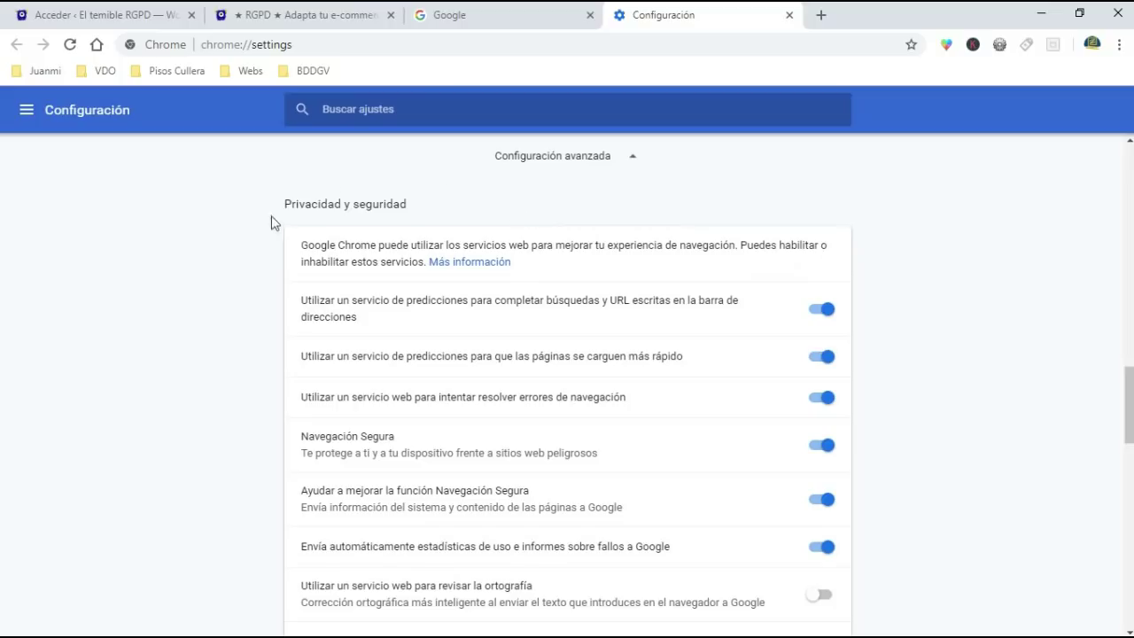
{"action": "scroll", "coordinate": [534, 246], "scroll_direction": "down", "scroll_amount": 4}
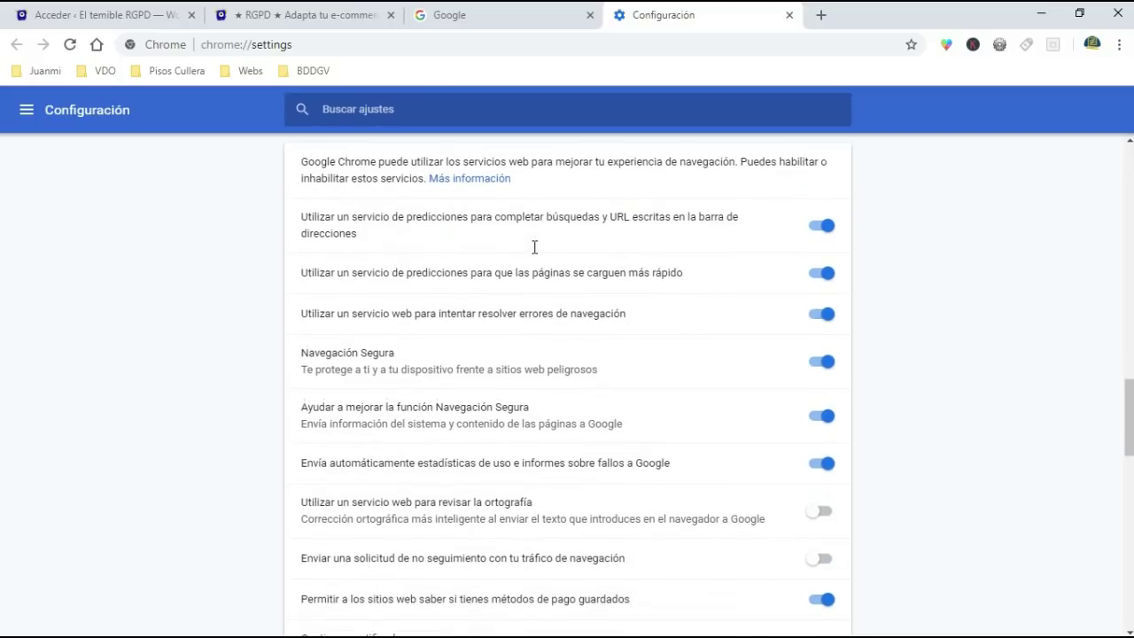
{"action": "scroll", "coordinate": [565, 288], "scroll_direction": "down", "scroll_amount": 1}
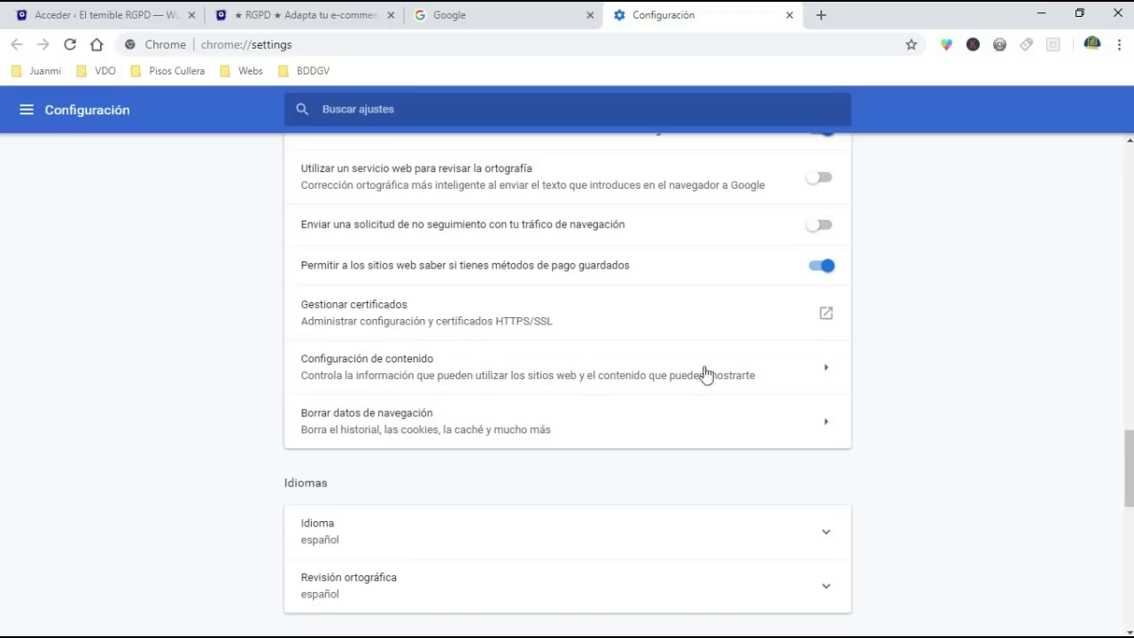
{"action": "left_click", "coordinate": [812, 376]}
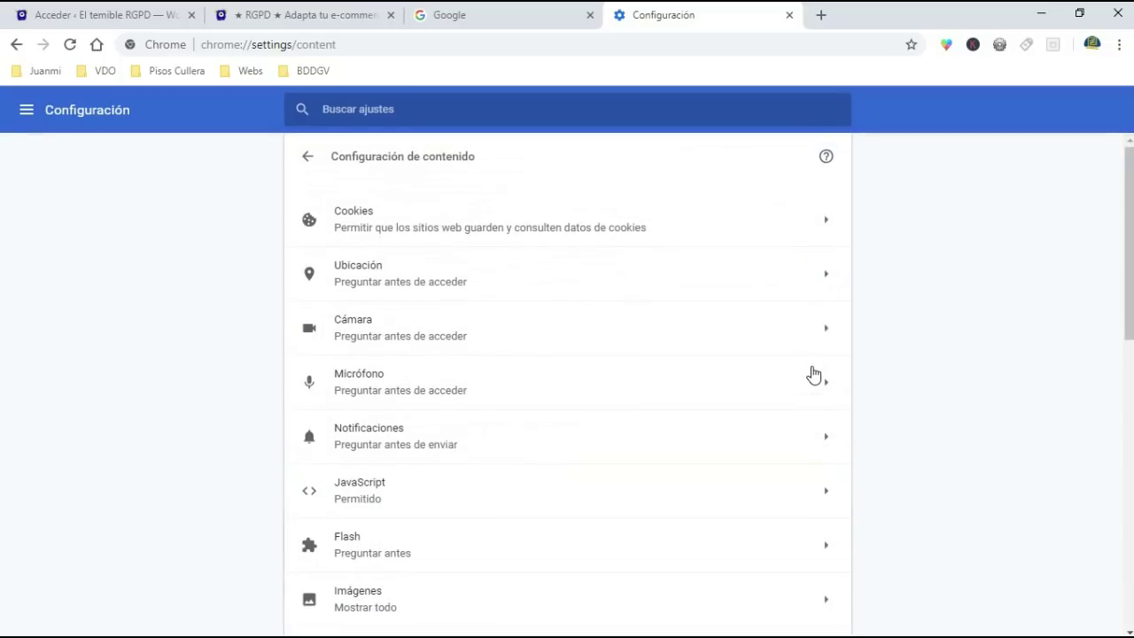
Look through the content permission categories and open the Cookies settings.
{"action": "scroll", "coordinate": [970, 254], "scroll_direction": "down", "scroll_amount": 10}
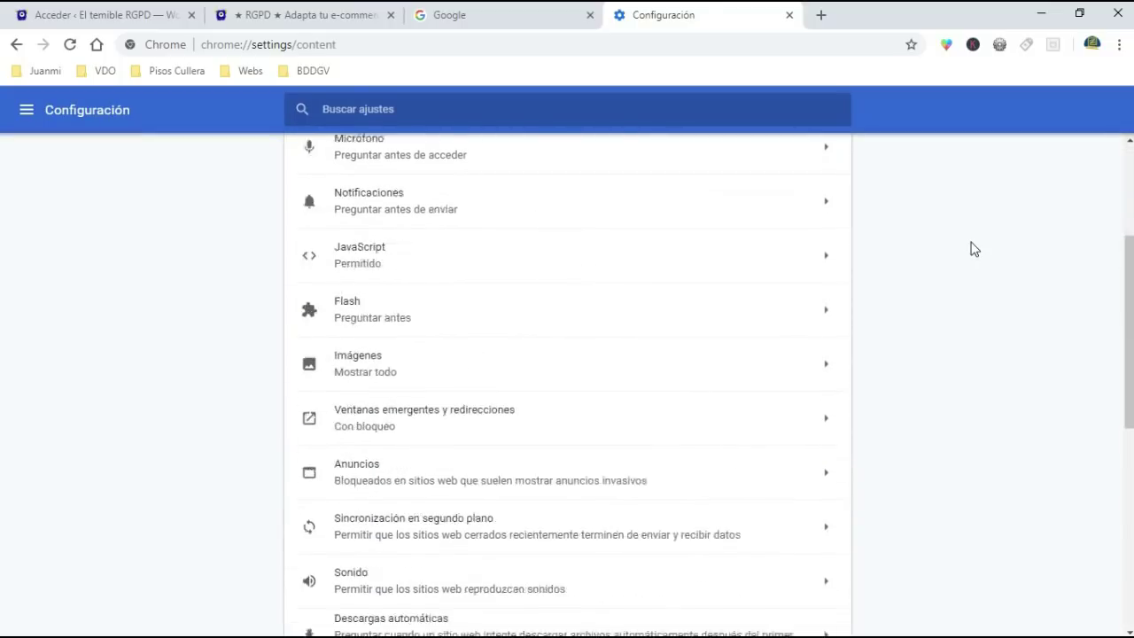
{"action": "scroll", "coordinate": [972, 249], "scroll_direction": "up", "scroll_amount": 10}
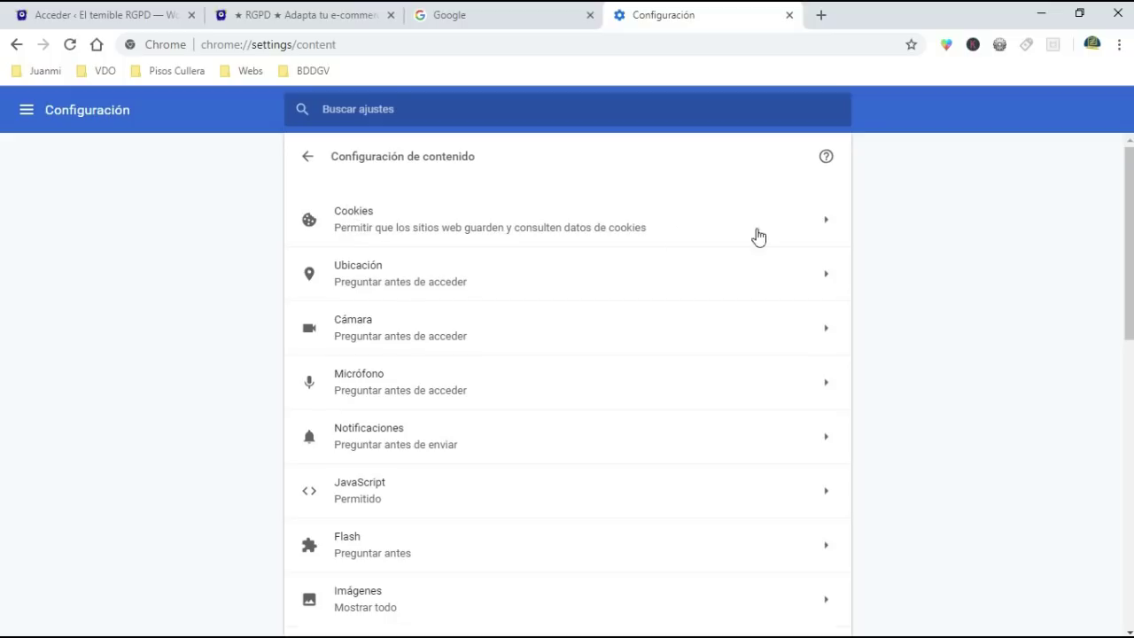
{"action": "left_click", "coordinate": [818, 229]}
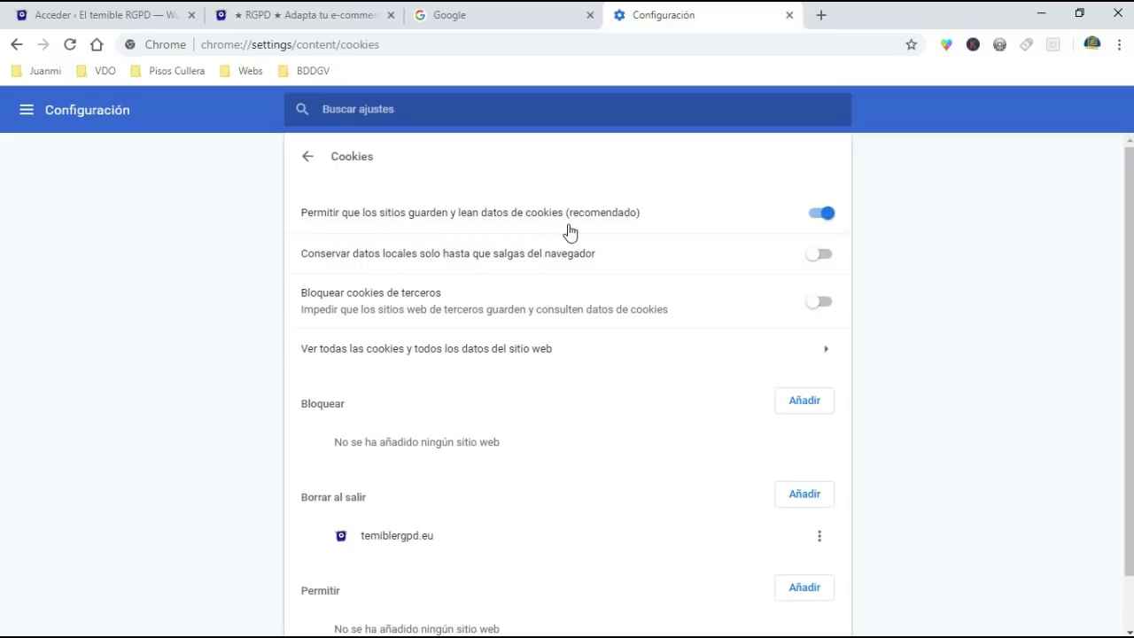
Switch the permission for sites to save and read cookie data off and back on.
{"action": "left_click", "coordinate": [819, 215]}
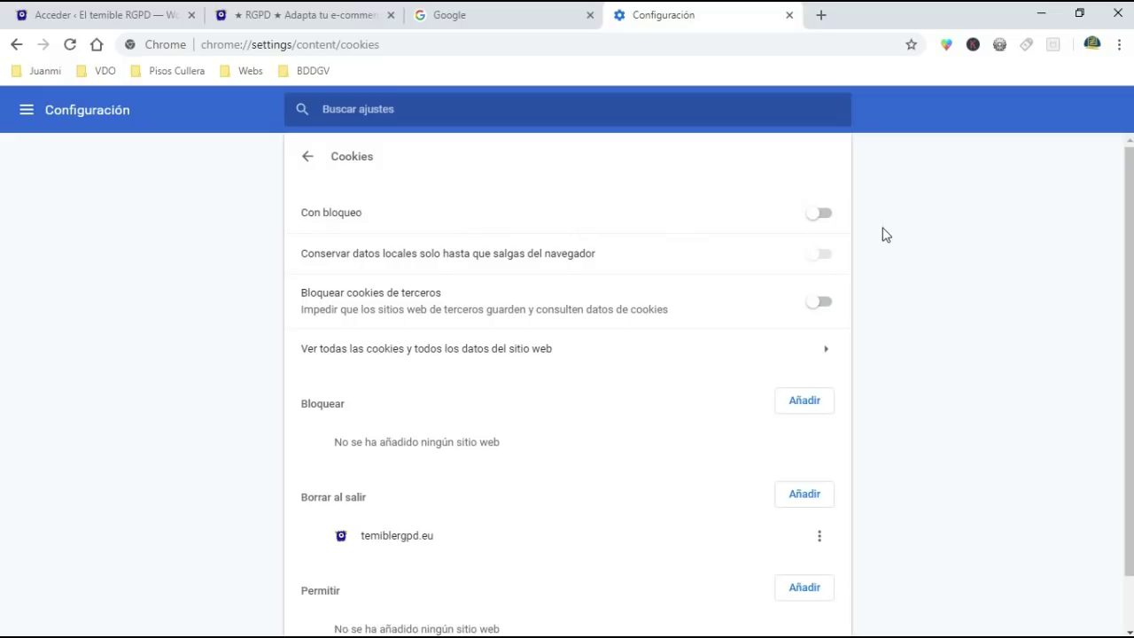
{"action": "left_click", "coordinate": [824, 218]}
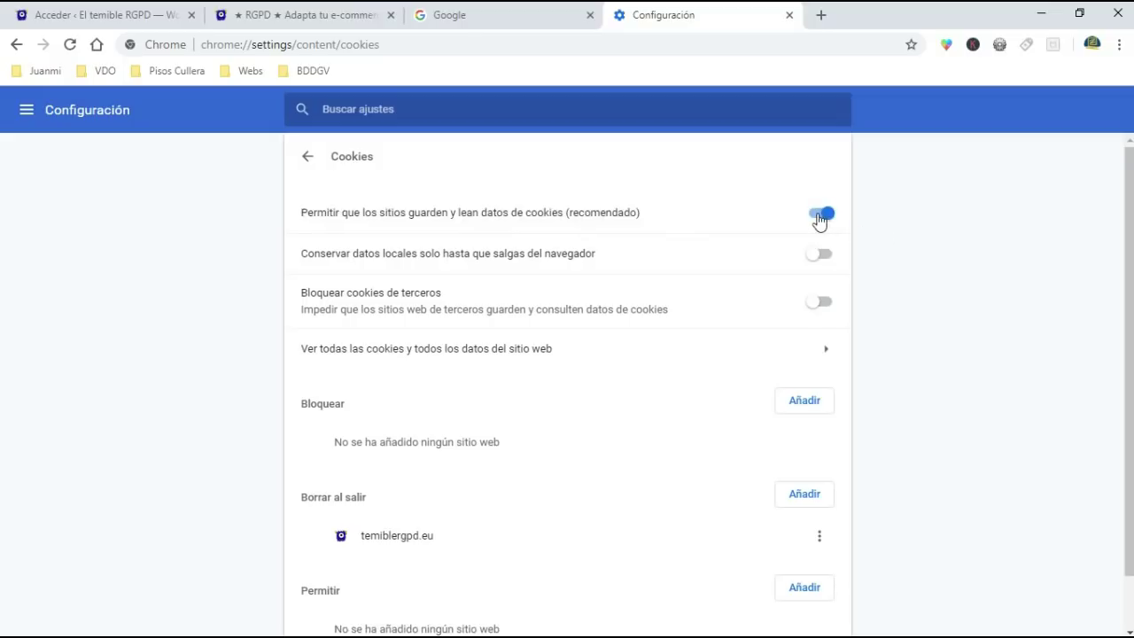
{"action": "left_click", "coordinate": [820, 221]}
{"action": "left_click", "coordinate": [825, 219]}
Review the list of all stored cookies and site data, and return to the Cookies settings.
{"action": "left_click", "coordinate": [816, 353]}
{"action": "scroll", "coordinate": [592, 297], "scroll_direction": "down", "scroll_amount": 10}
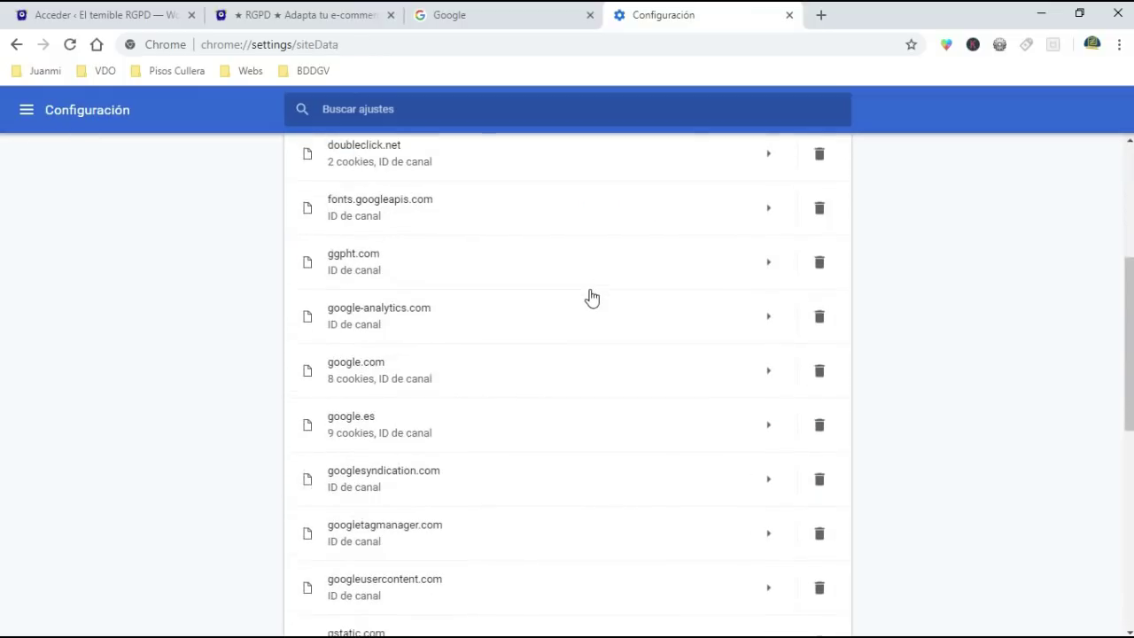
{"action": "scroll", "coordinate": [592, 297], "scroll_direction": "down", "scroll_amount": 1}
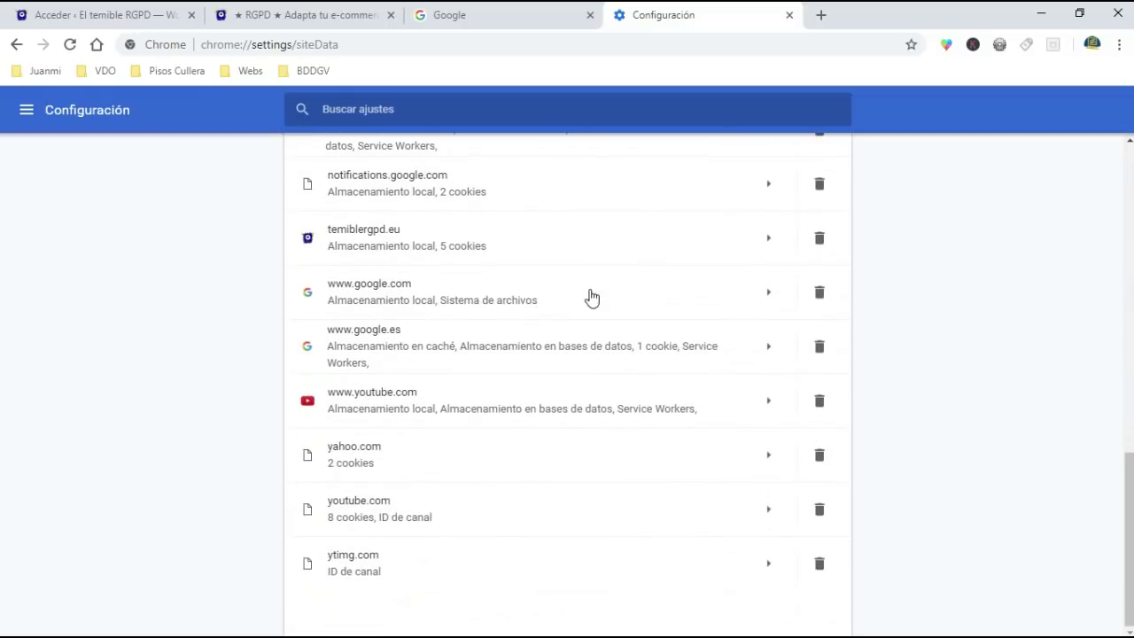
{"action": "scroll", "coordinate": [592, 297], "scroll_direction": "up", "scroll_amount": 12}
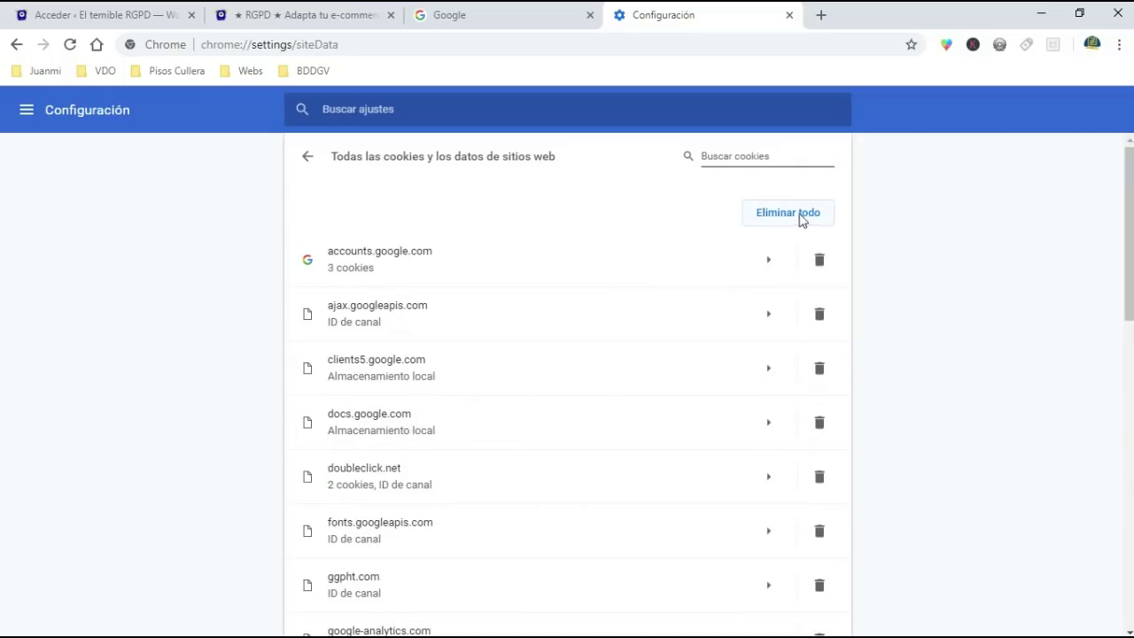
{"action": "left_click", "coordinate": [308, 159]}
Remove temiblergpd.eu from the Borrar al salir list of cookie exceptions.
{"action": "scroll", "coordinate": [522, 253], "scroll_direction": "down", "scroll_amount": 2}
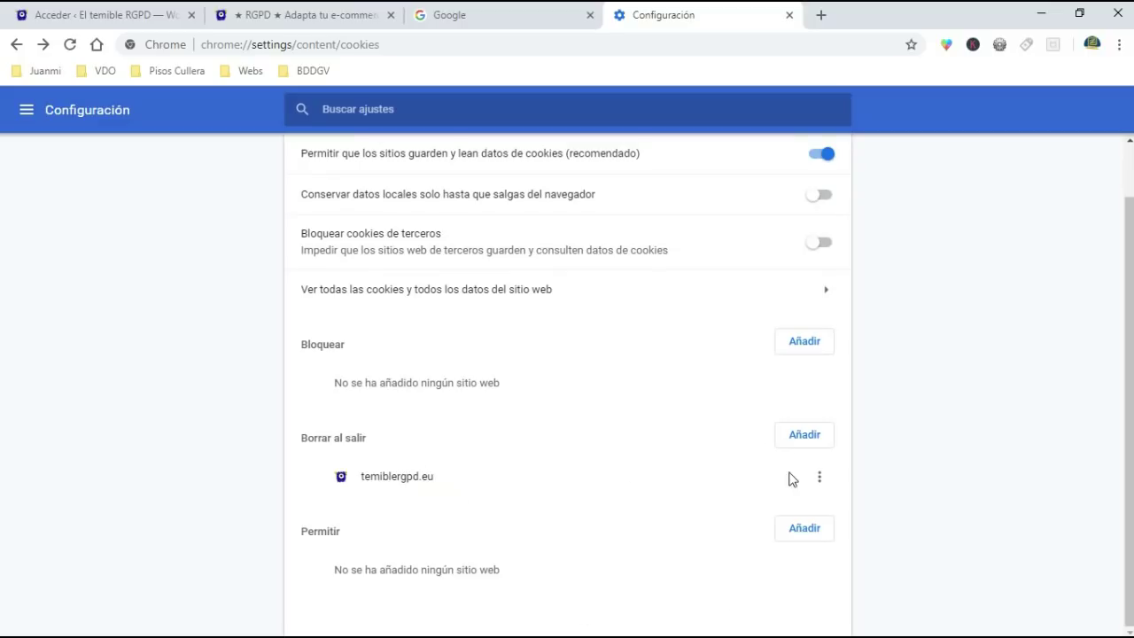
{"action": "left_click", "coordinate": [821, 477]}
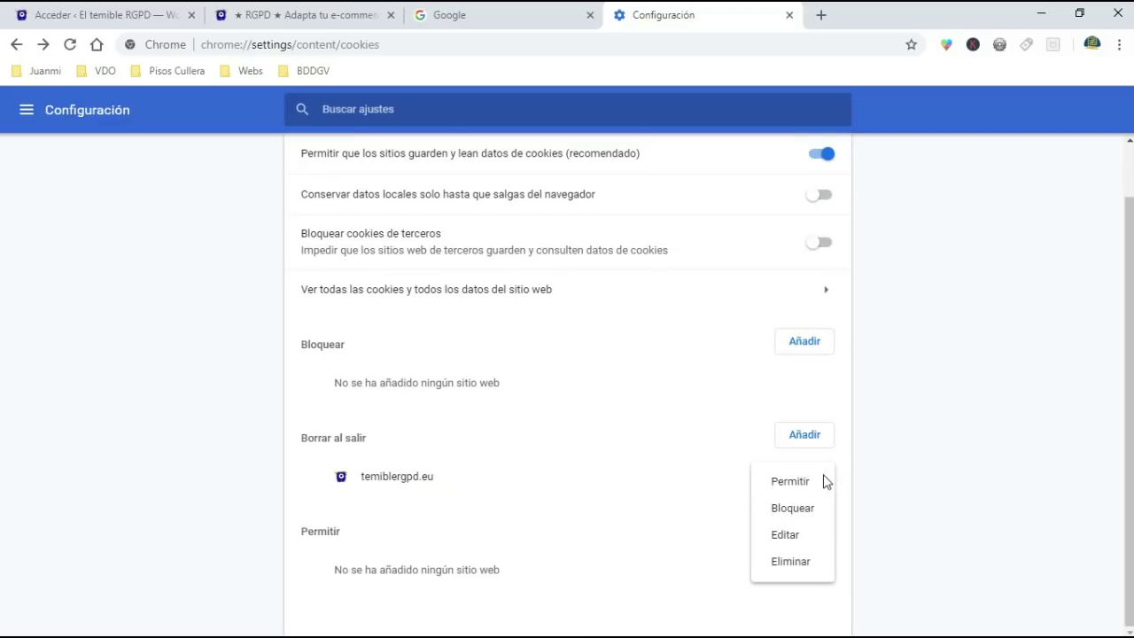
{"action": "left_click", "coordinate": [811, 560]}
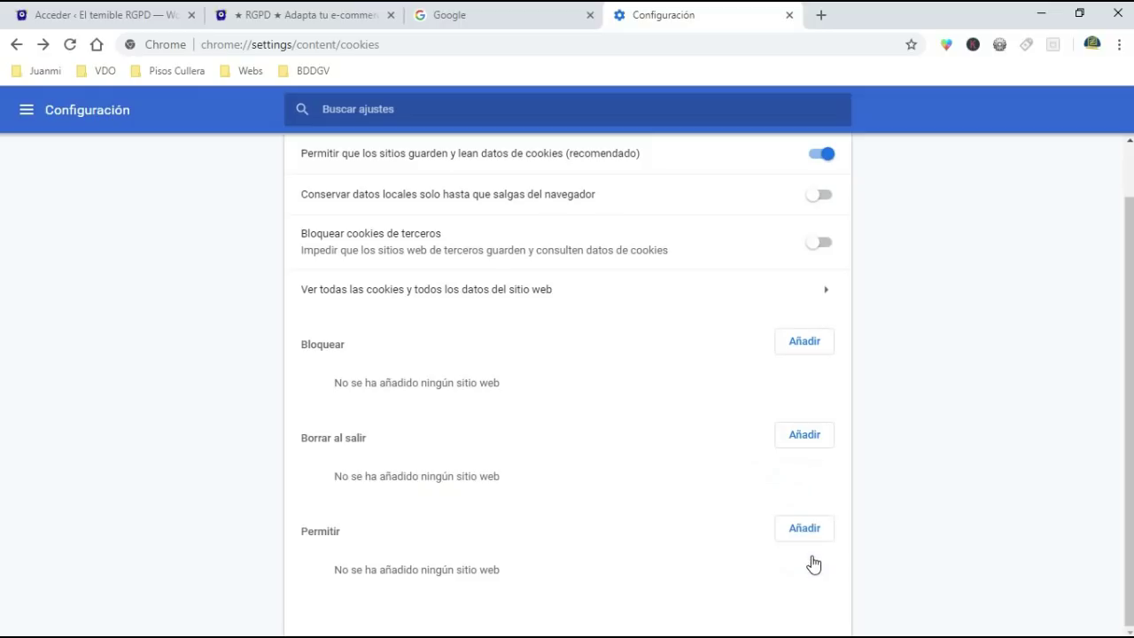
Add temiblergpd.eu to the Bloquear list of sites whose cookies are blocked.
{"action": "left_click", "coordinate": [804, 342]}
{"action": "type", "text": "te"}
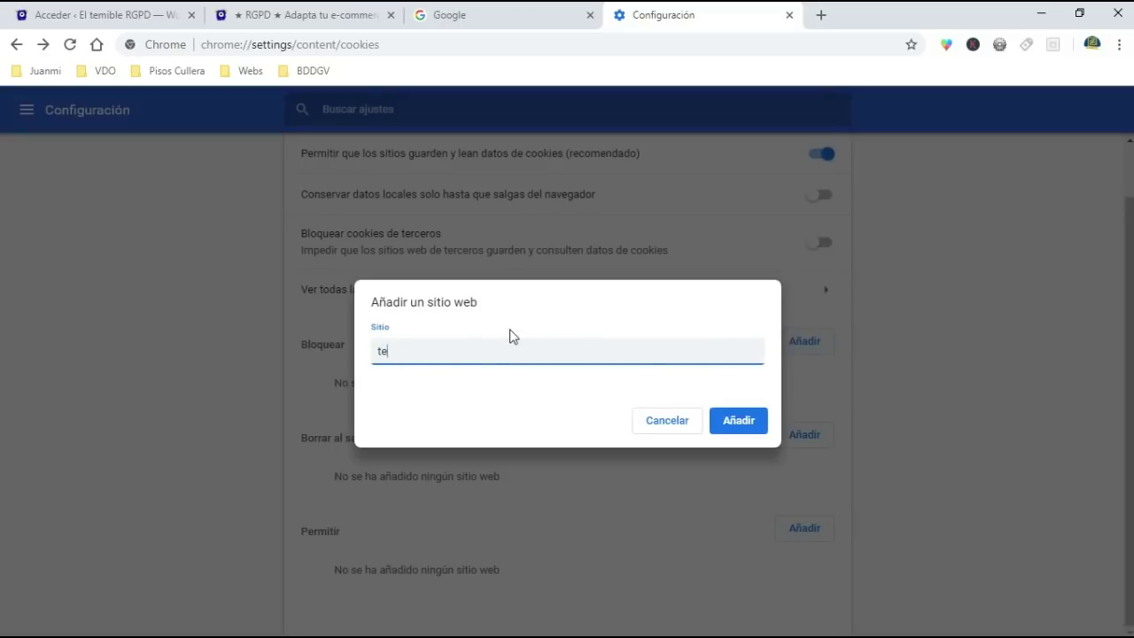
{"action": "type", "text": "miblergpd.eu"}
{"action": "left_click", "coordinate": [743, 423]}
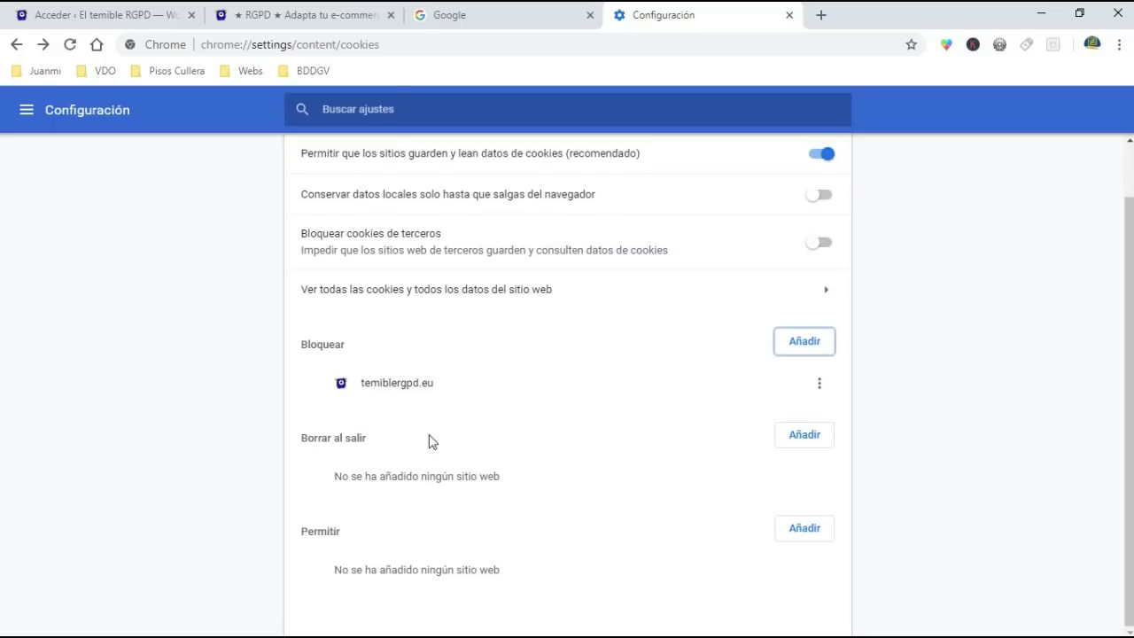
Change the blocked site temiblergpd.eu to Permitir so its cookies are allowed.
{"action": "scroll", "coordinate": [527, 393], "scroll_direction": "up", "scroll_amount": 2}
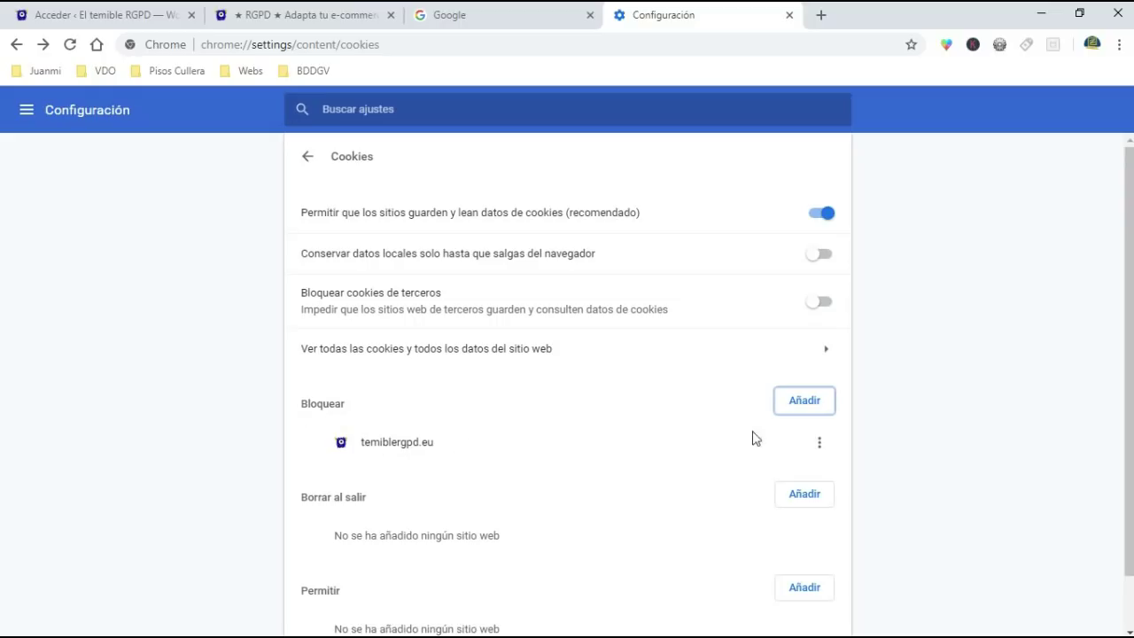
{"action": "left_click", "coordinate": [820, 443]}
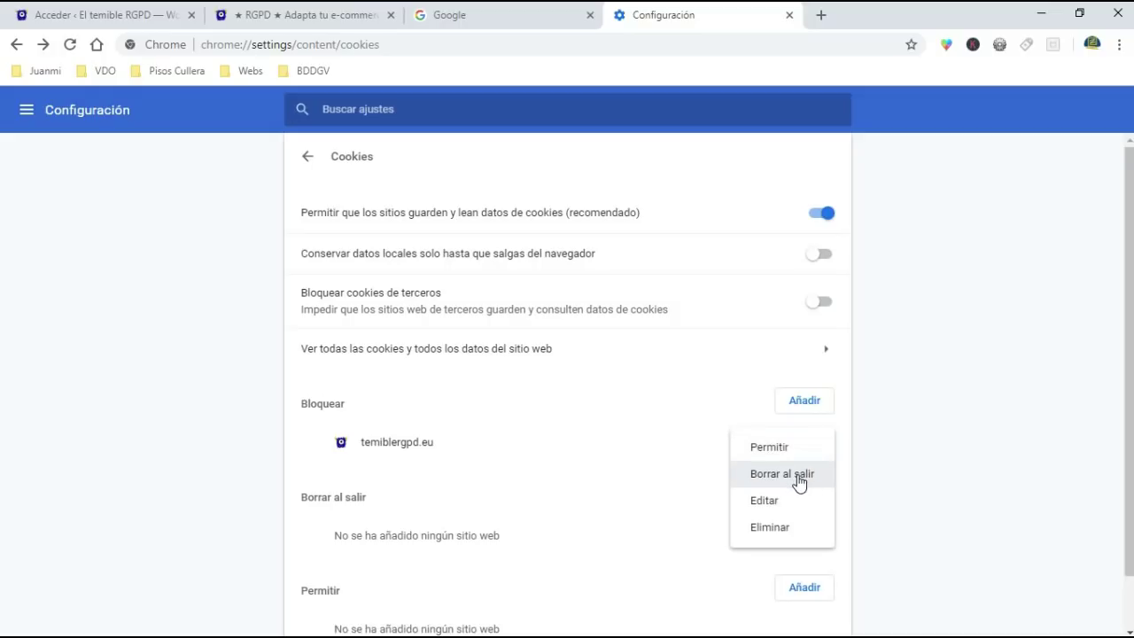
{"action": "left_click", "coordinate": [786, 454]}
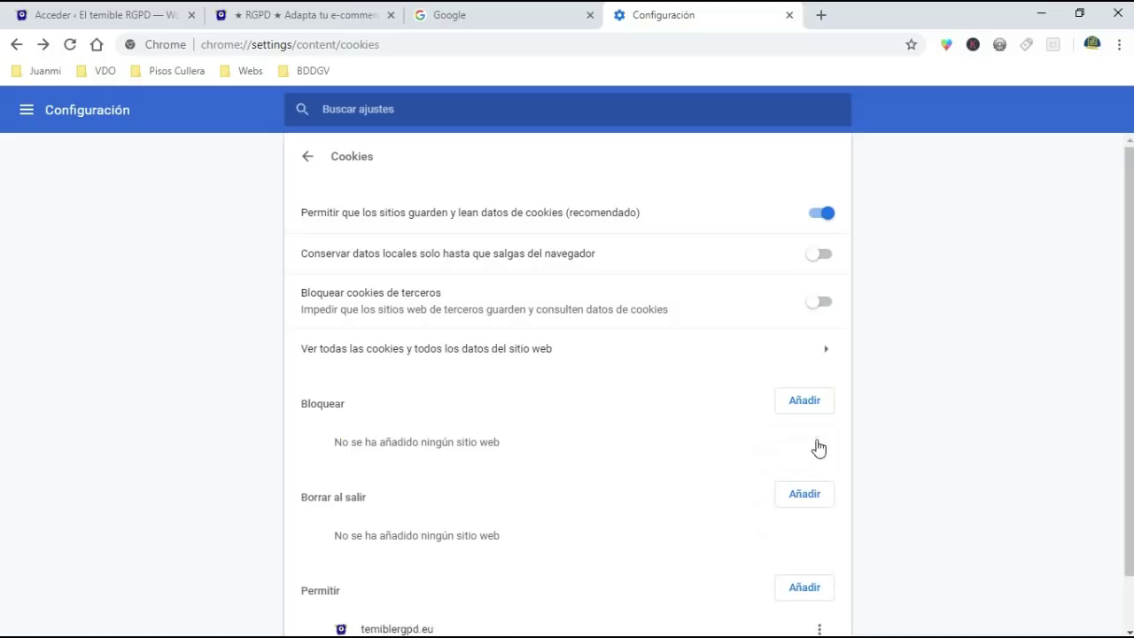
Change the allowed site temiblergpd.eu to Borrar al salir and close the settings page.
{"action": "scroll", "coordinate": [496, 476], "scroll_direction": "down", "scroll_amount": 1}
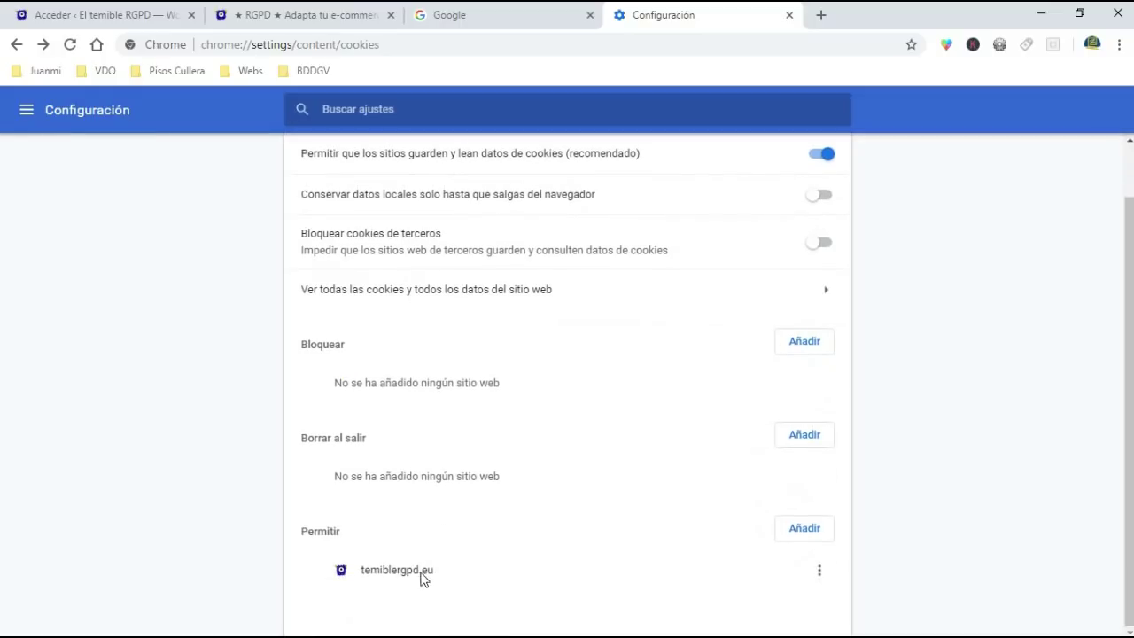
{"action": "left_click", "coordinate": [819, 569]}
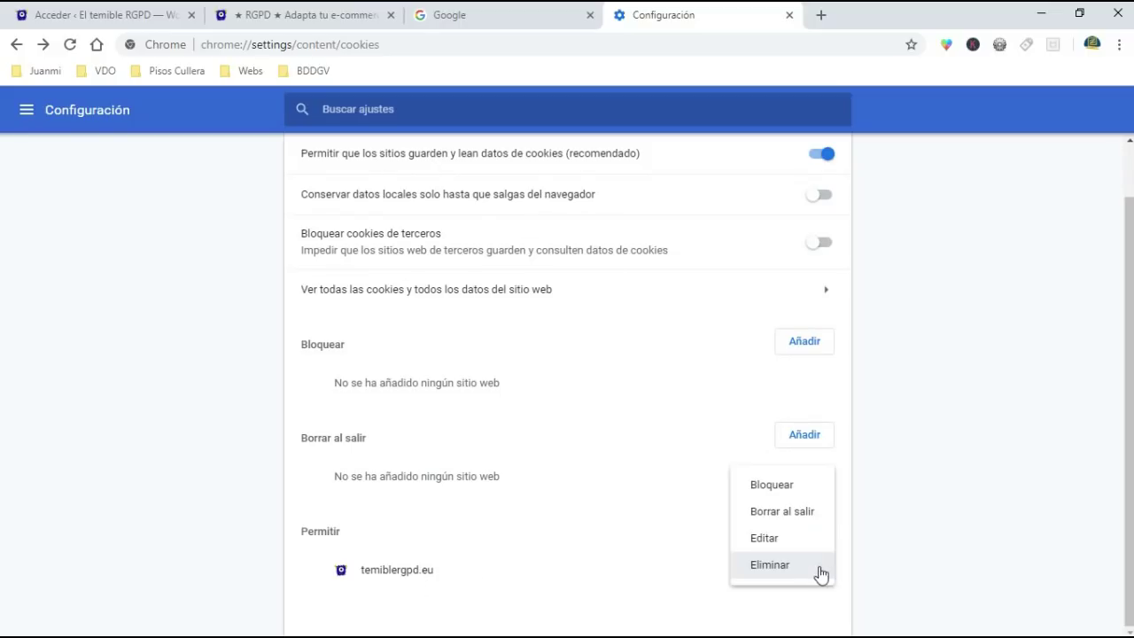
{"action": "left_click", "coordinate": [807, 513]}
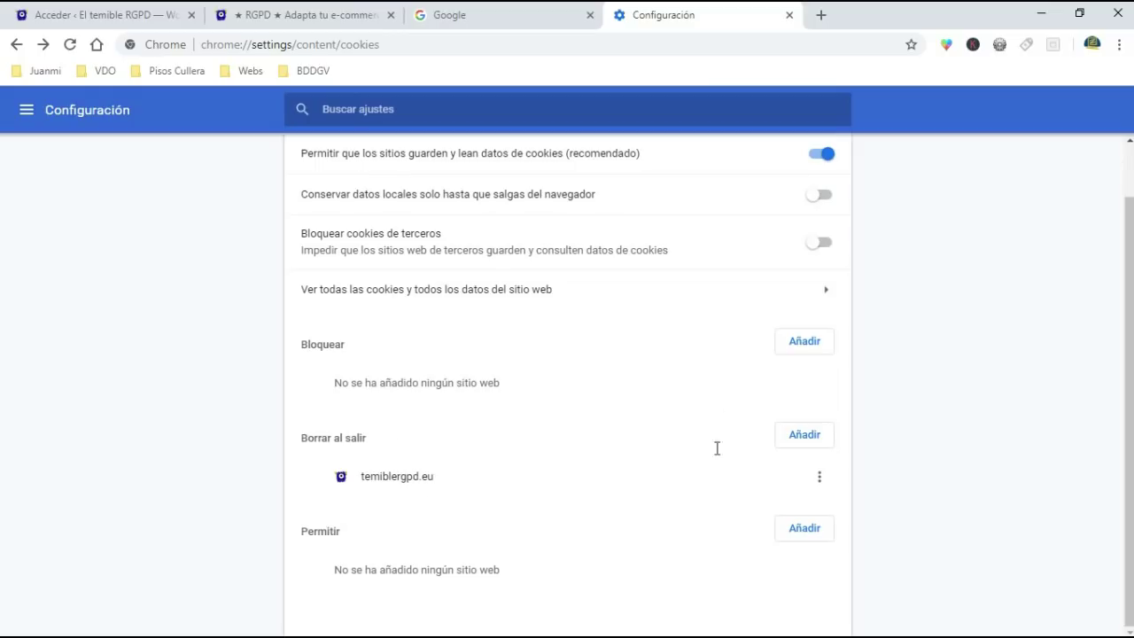
{"action": "scroll", "coordinate": [469, 505], "scroll_direction": "up", "scroll_amount": 1}
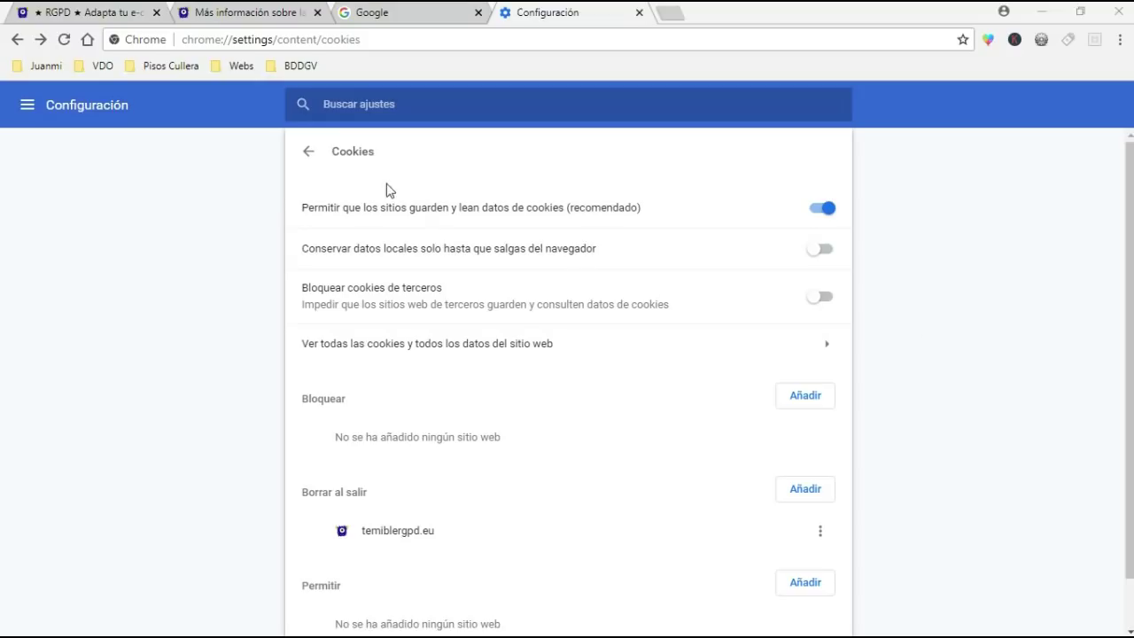
{"action": "left_click", "coordinate": [639, 13]}
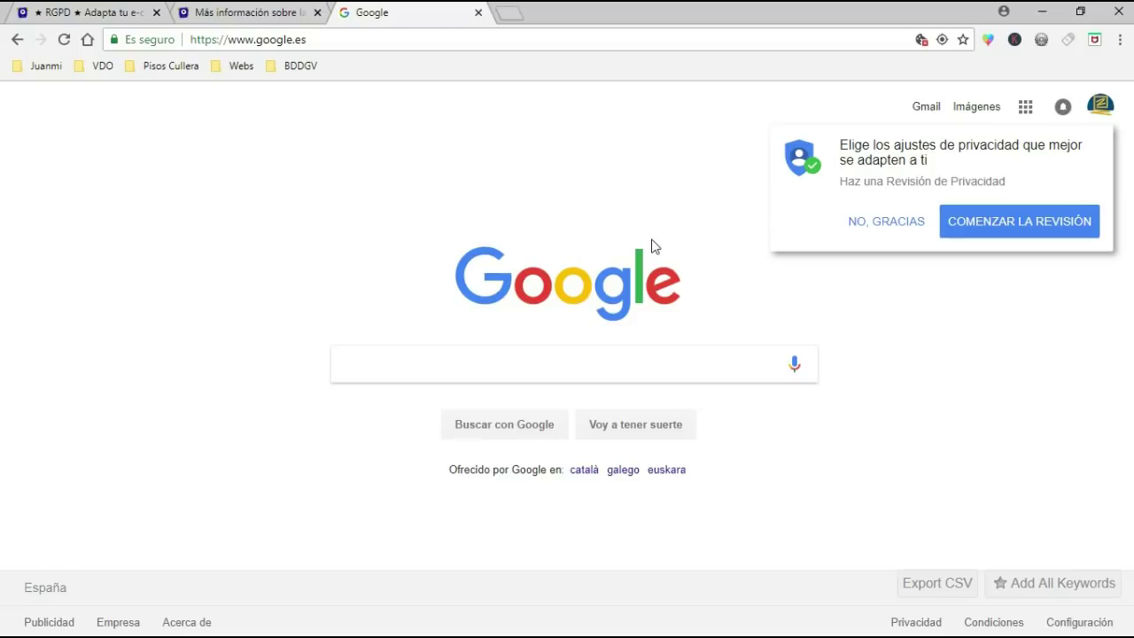
View the advanced options for clearing browsing data, and leave the settings without deleting anything.
{"action": "key", "text": "ctrl+shift+Delete"}
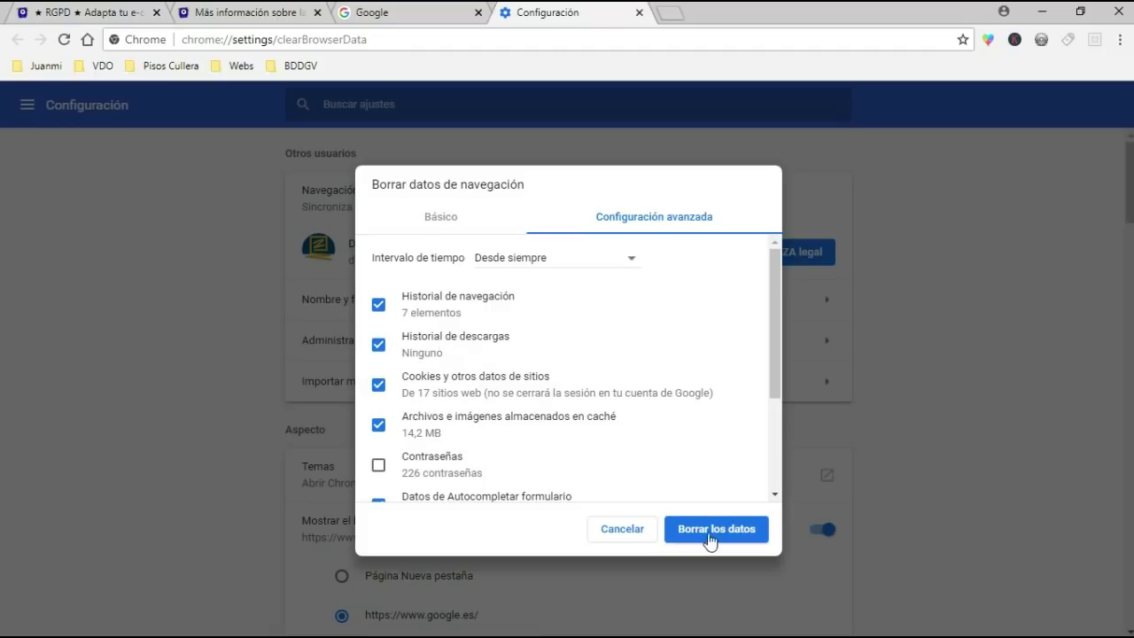
{"action": "left_click", "coordinate": [629, 532]}
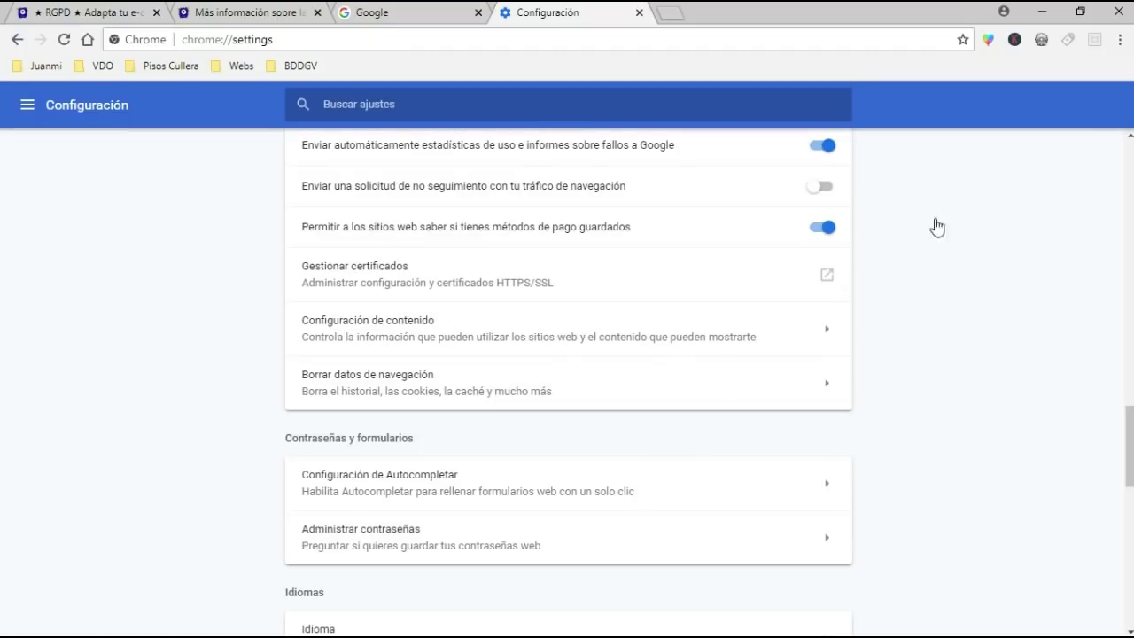
{"action": "left_click", "coordinate": [638, 13]}
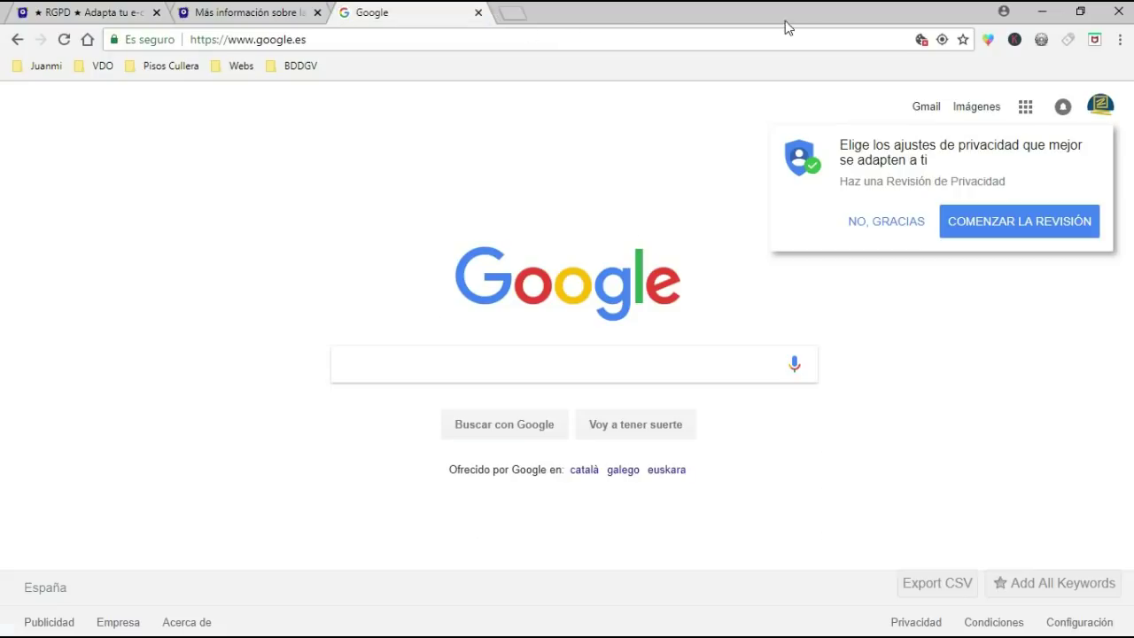
Open the Borrar datos de navegación dialog from the advanced privacy settings, review its options, and cancel without deleting data.
{"action": "left_click", "coordinate": [1120, 39]}
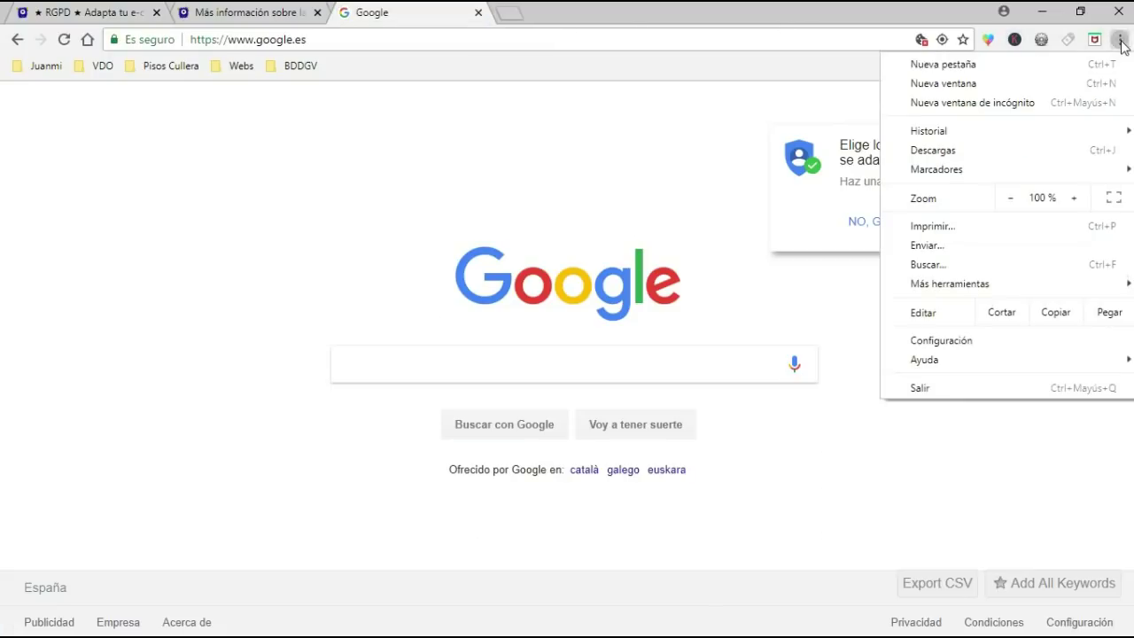
{"action": "left_click", "coordinate": [962, 340]}
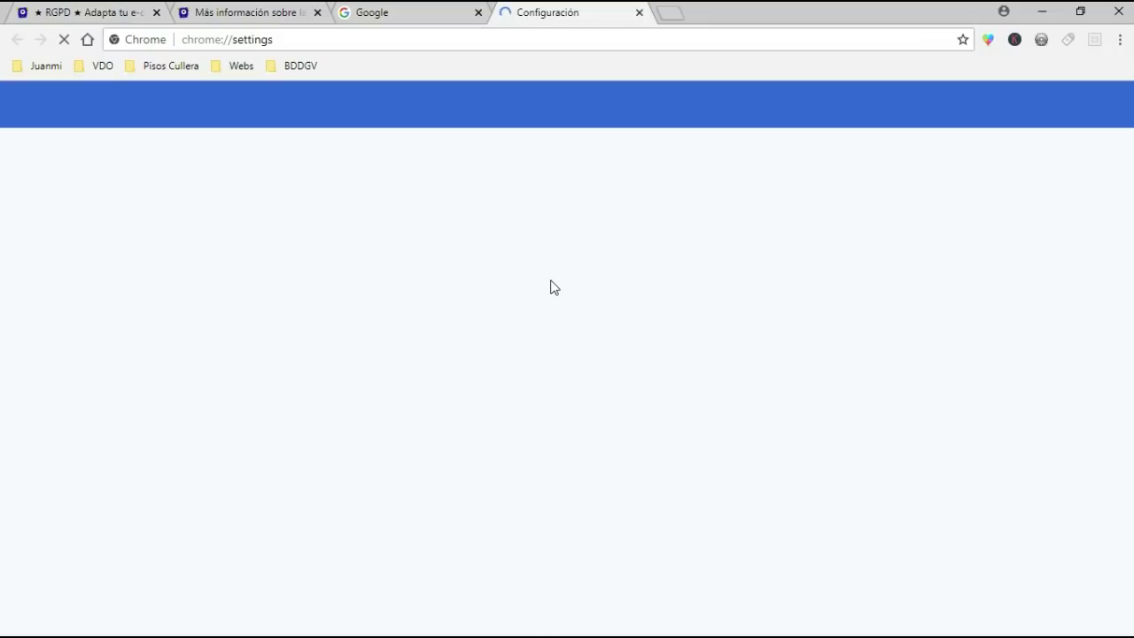
{"action": "scroll", "coordinate": [550, 288], "scroll_direction": "down", "scroll_amount": 1}
{"action": "scroll", "coordinate": [551, 287], "scroll_direction": "down", "scroll_amount": 10}
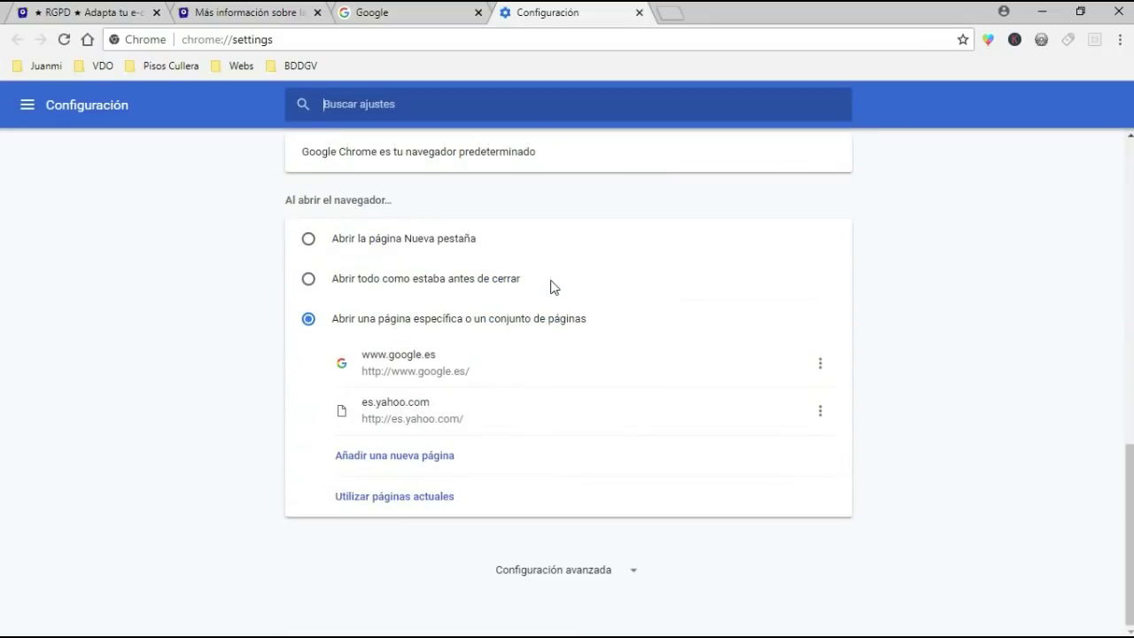
{"action": "left_click", "coordinate": [596, 576]}
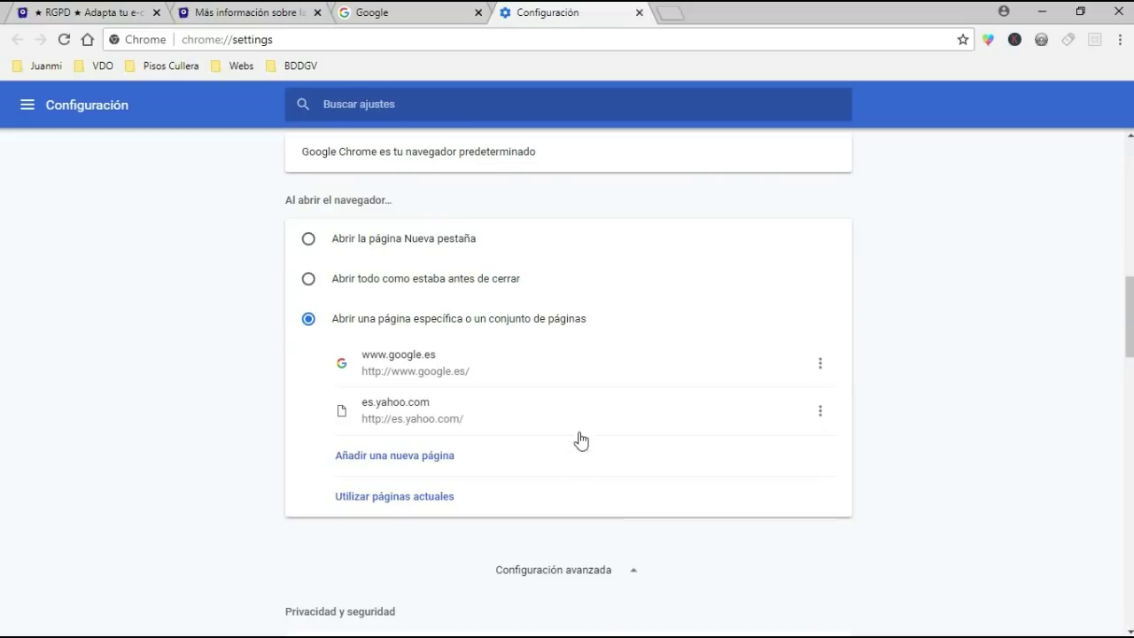
{"action": "scroll", "coordinate": [577, 410], "scroll_direction": "down", "scroll_amount": 10}
{"action": "scroll", "coordinate": [574, 407], "scroll_direction": "up", "scroll_amount": 10}
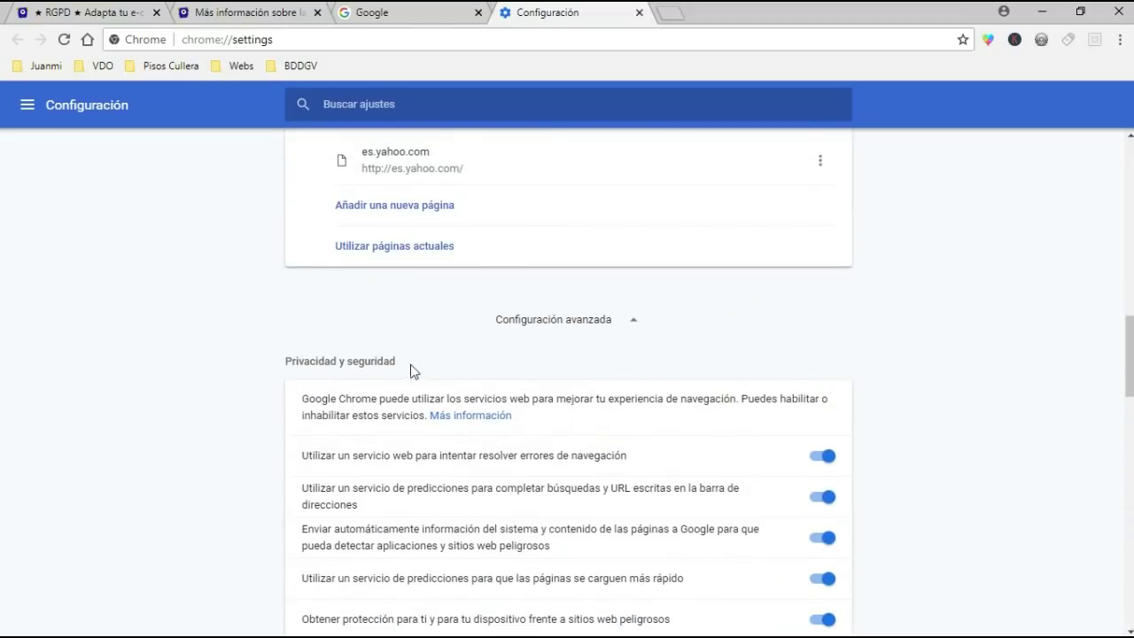
{"action": "scroll", "coordinate": [524, 370], "scroll_direction": "down", "scroll_amount": 6}
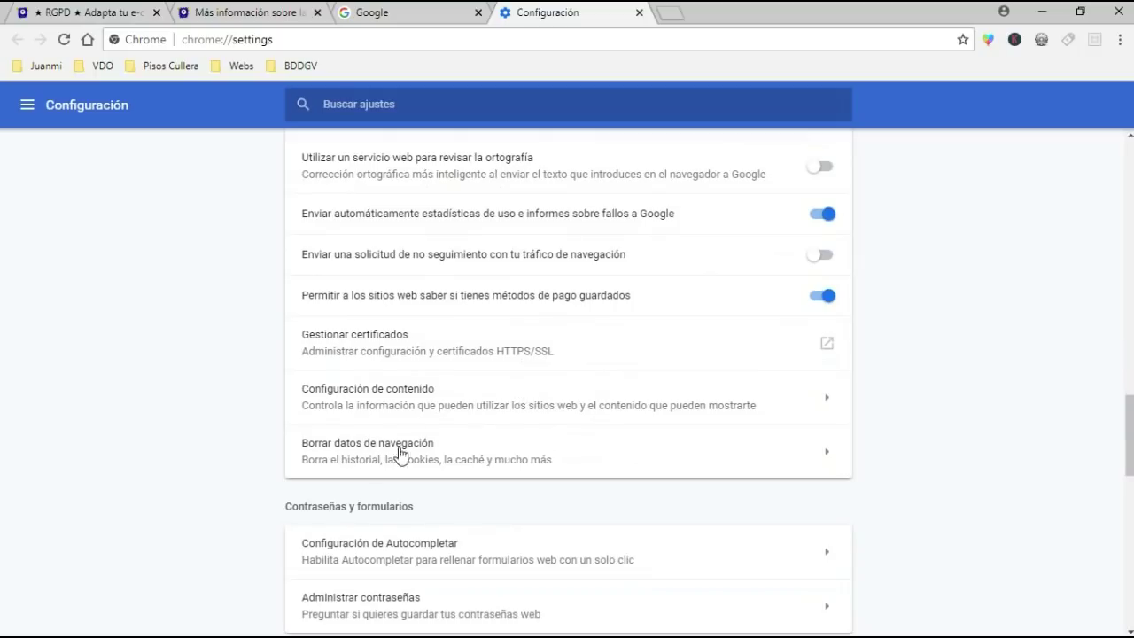
{"action": "left_click", "coordinate": [822, 457]}
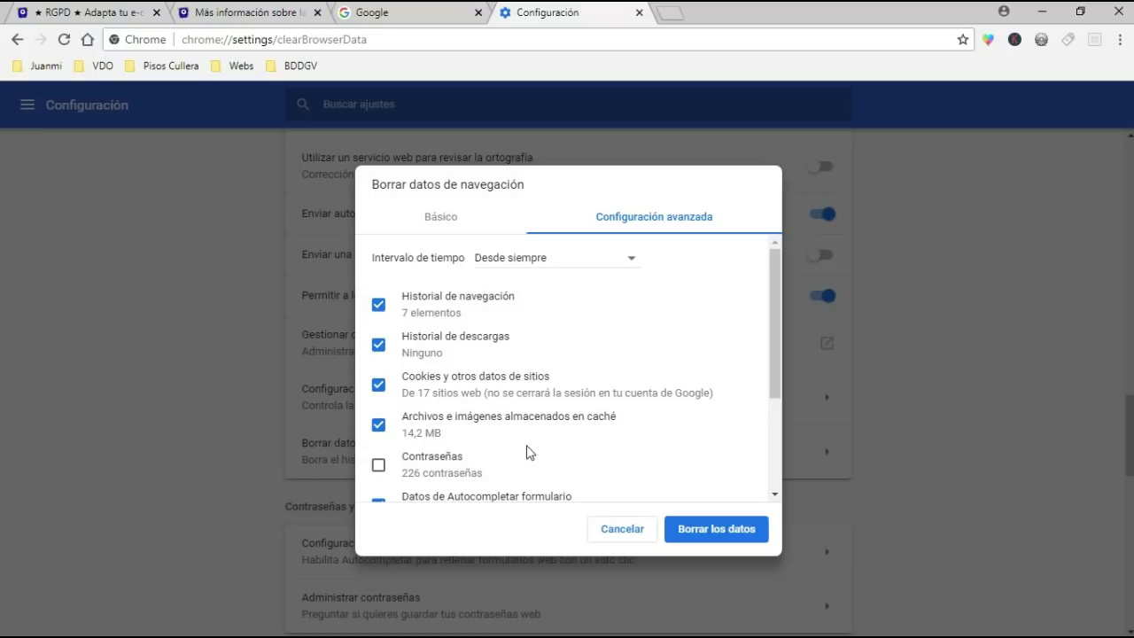
{"action": "left_click", "coordinate": [619, 531]}
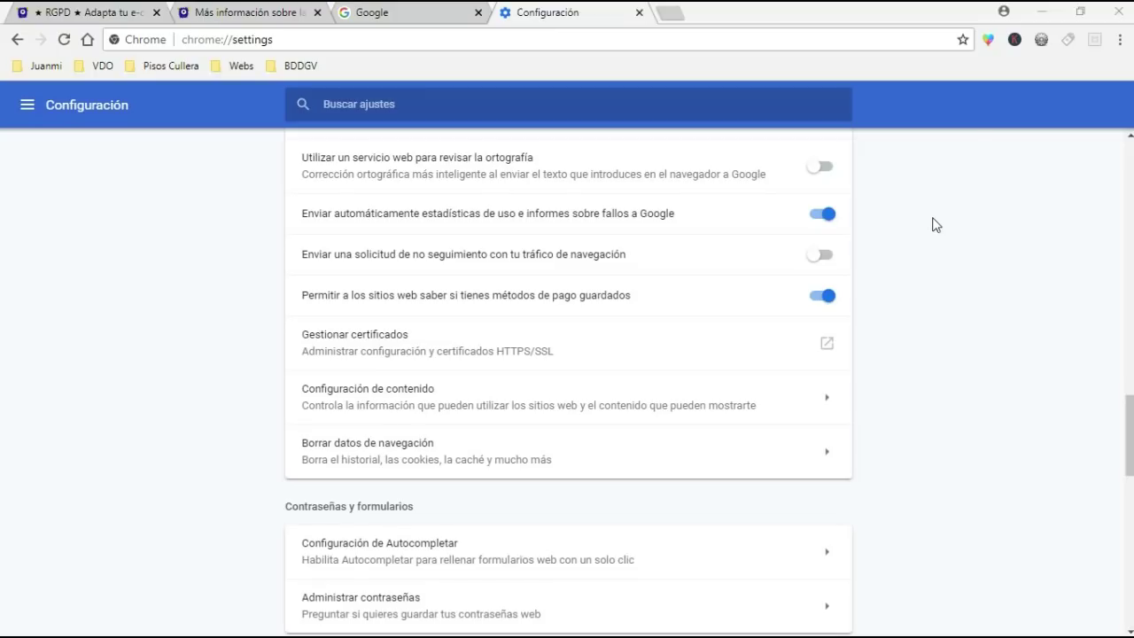
View the Información de Google Chrome page and examine the installed browser version.
{"action": "left_click", "coordinate": [1120, 43]}
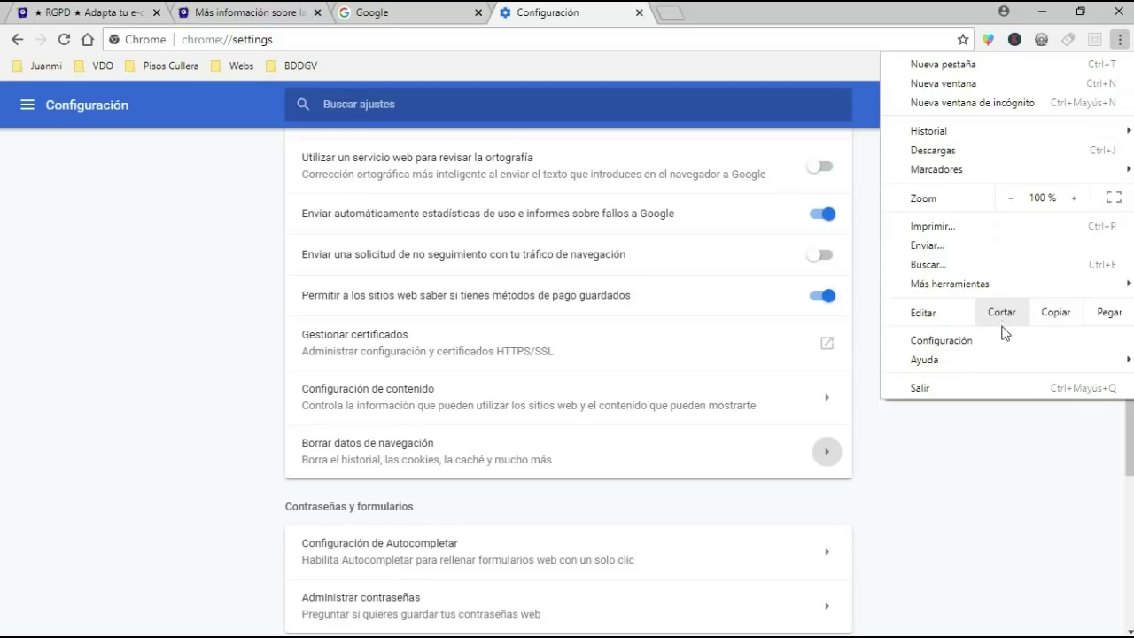
{"action": "mouse_move", "coordinate": [1025, 365]}
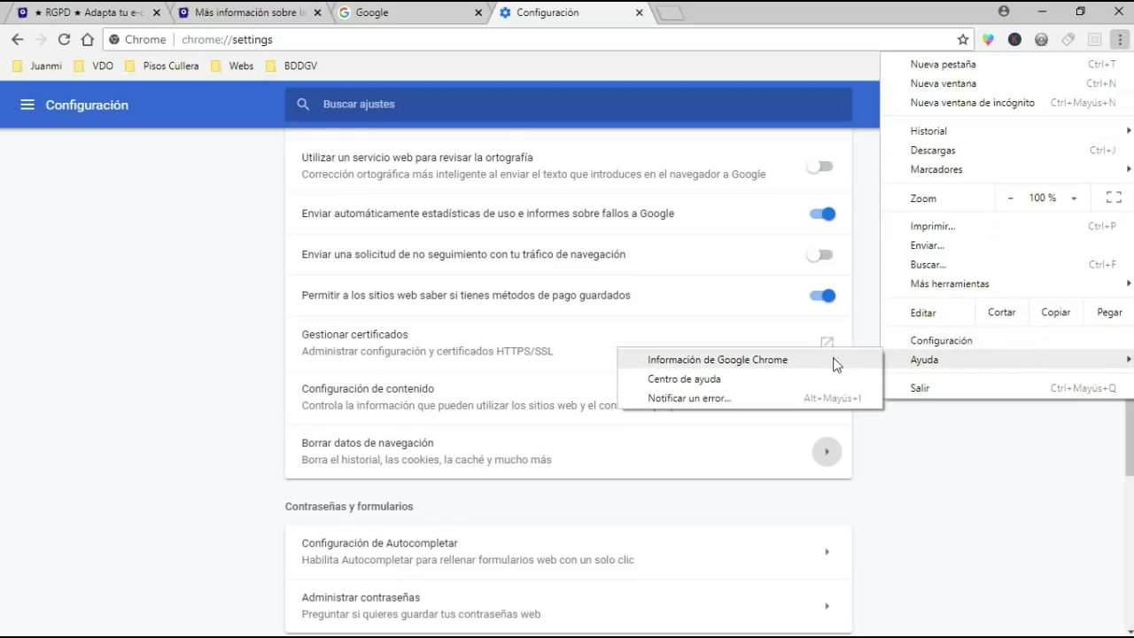
{"action": "left_click", "coordinate": [737, 366]}
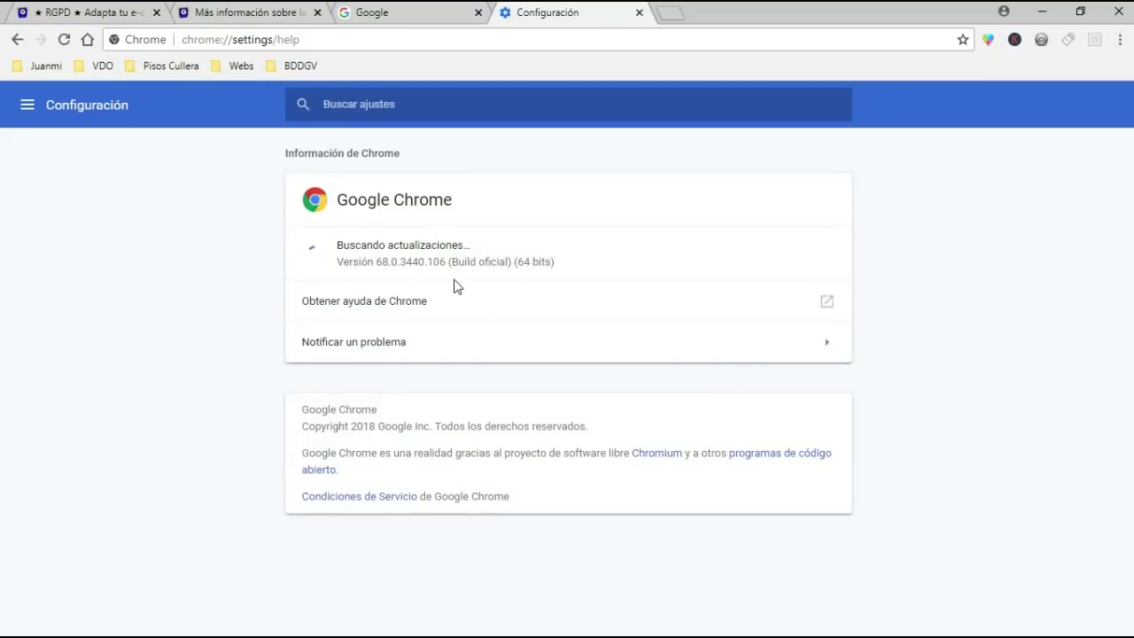
{"action": "left_click_drag", "start_coordinate": [339, 277], "coordinate": [446, 277]}
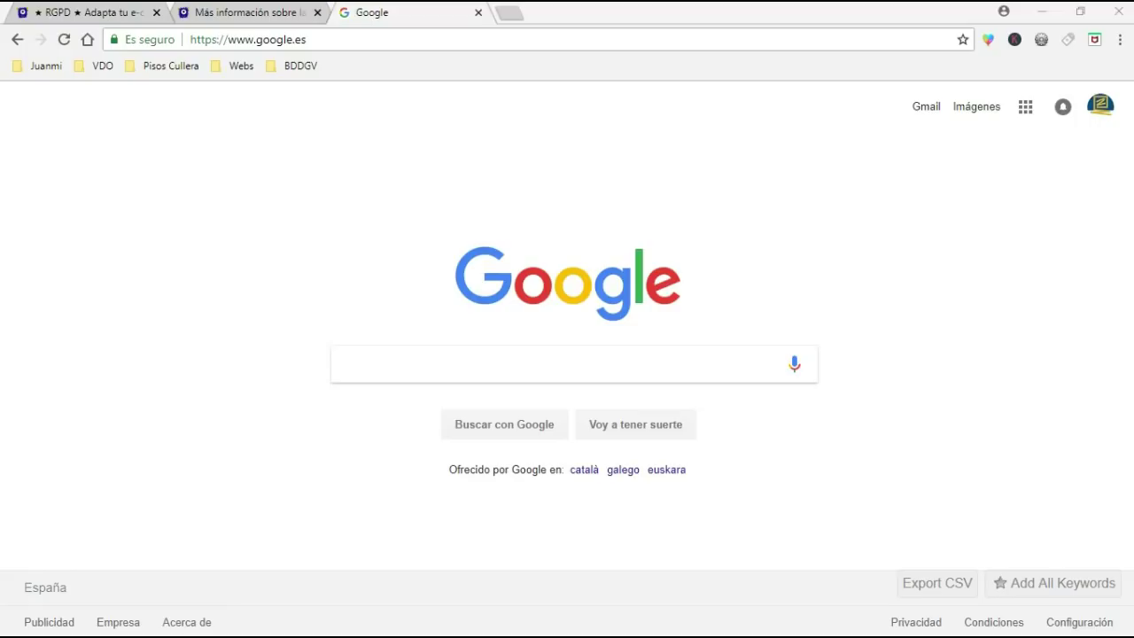
Bring the incognito window showing YouTube into view over the main browser window.
{"action": "left_click_drag", "start_coordinate": [1133, 80], "coordinate": [659, 71]}
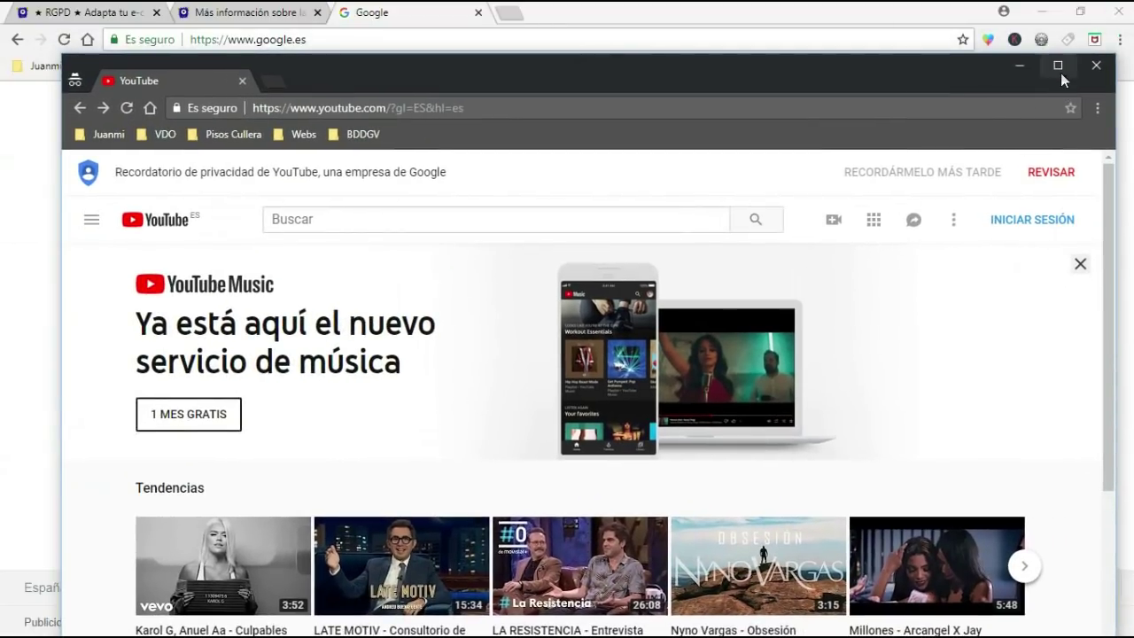